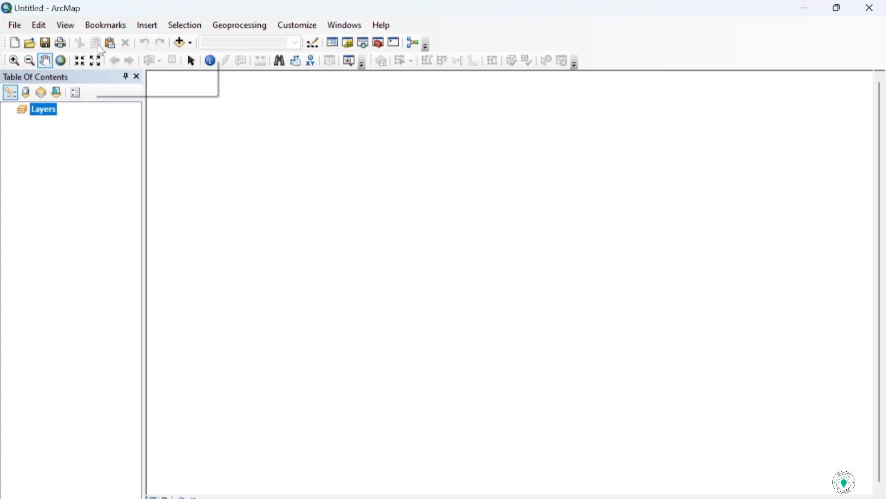
Step: Add the Imagery basemap to the empty map and enable hardware acceleration
left_click(190, 43)
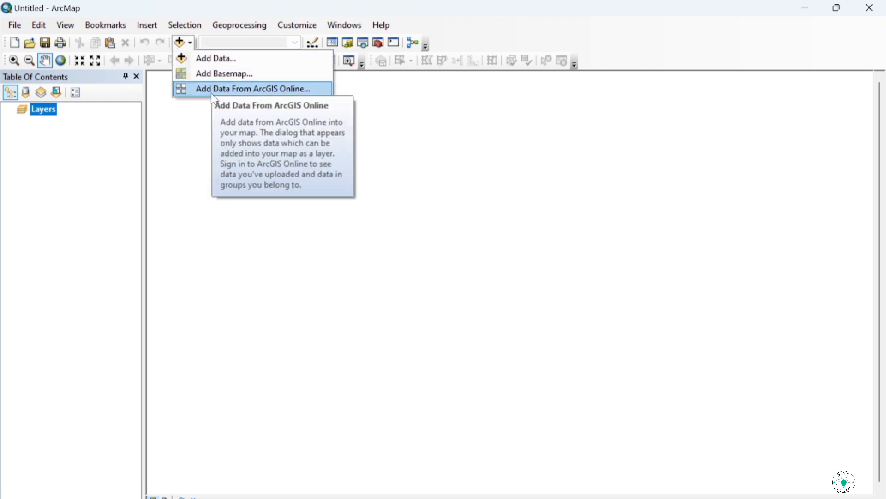
left_click(241, 76)
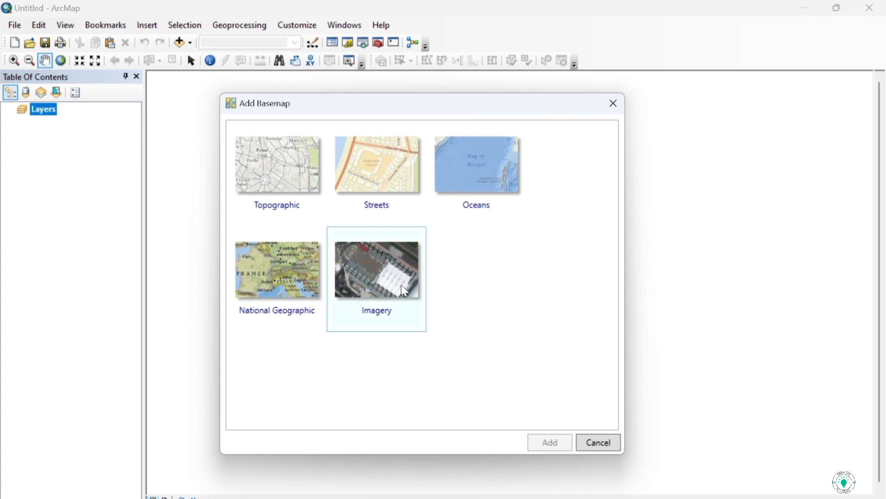
left_click(402, 291)
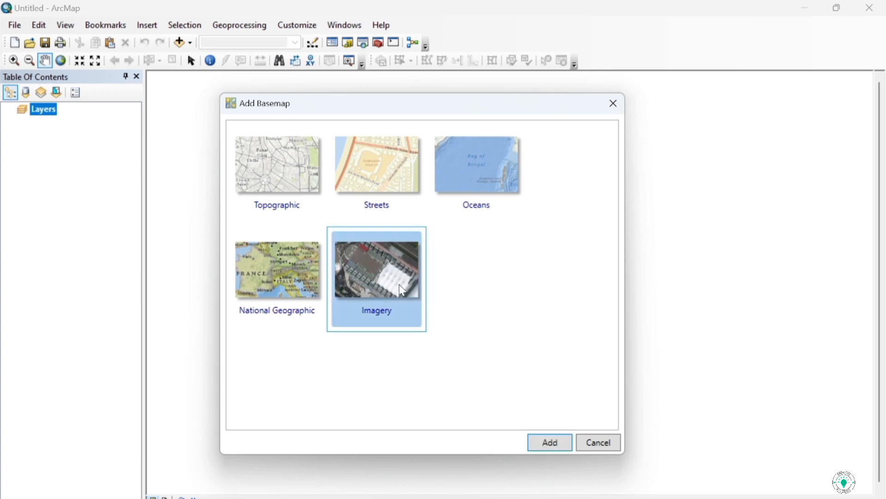
left_click(554, 442)
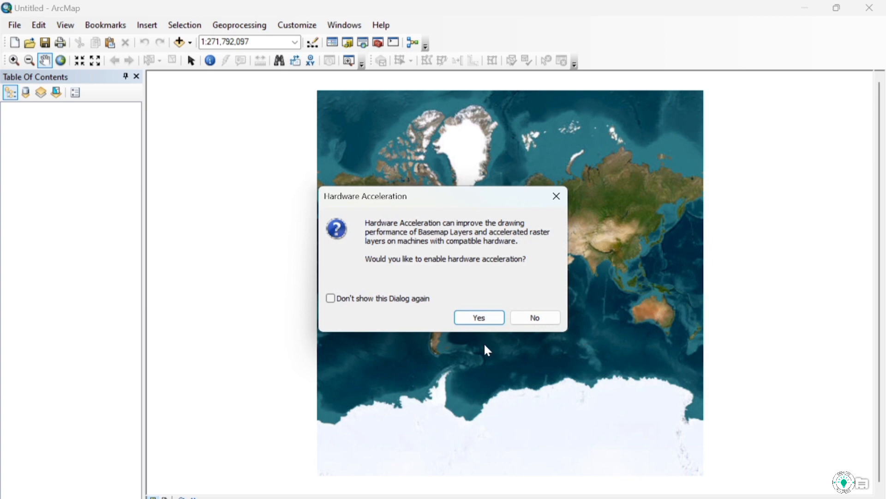
left_click(489, 320)
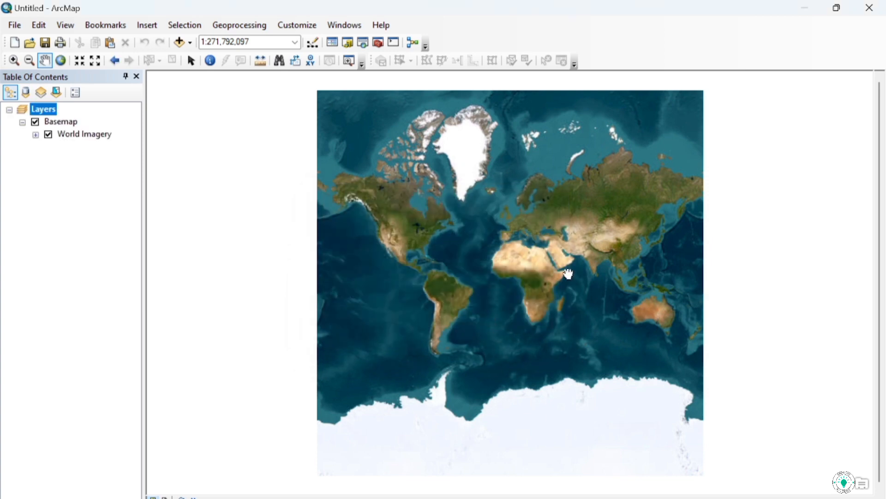
scroll(569, 274, "down", 1)
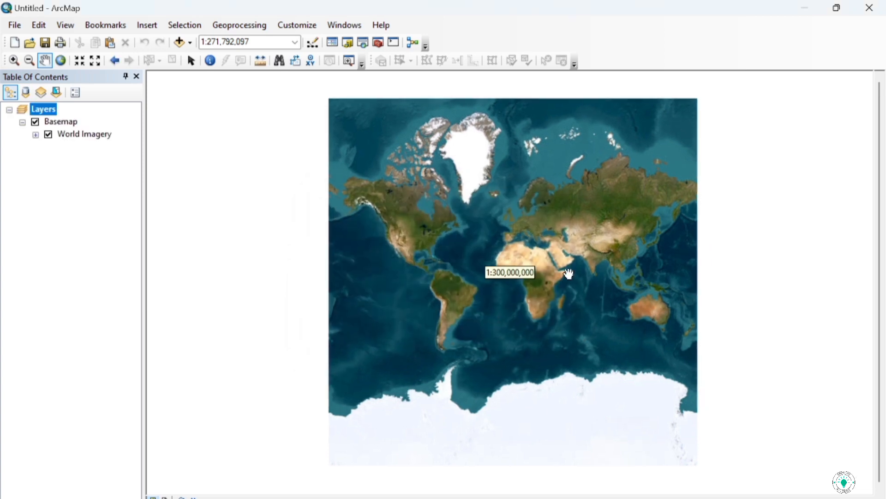
scroll(569, 274, "up", 1)
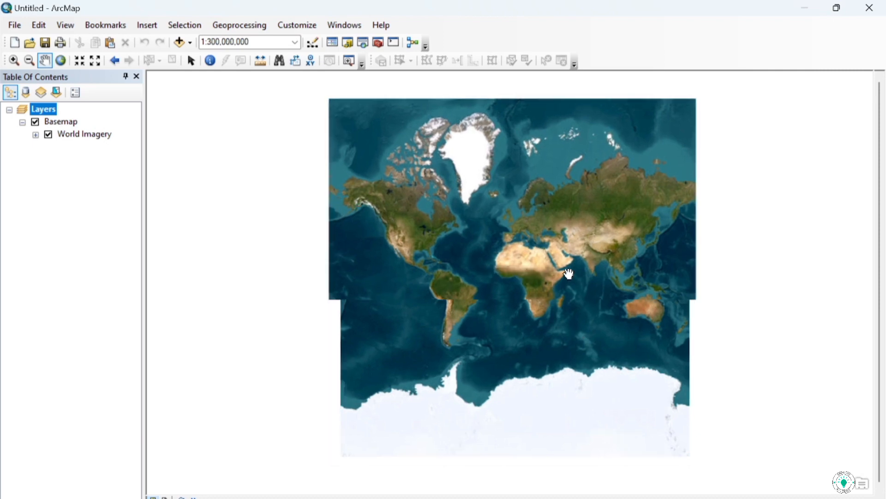
scroll(568, 275, "up", 1)
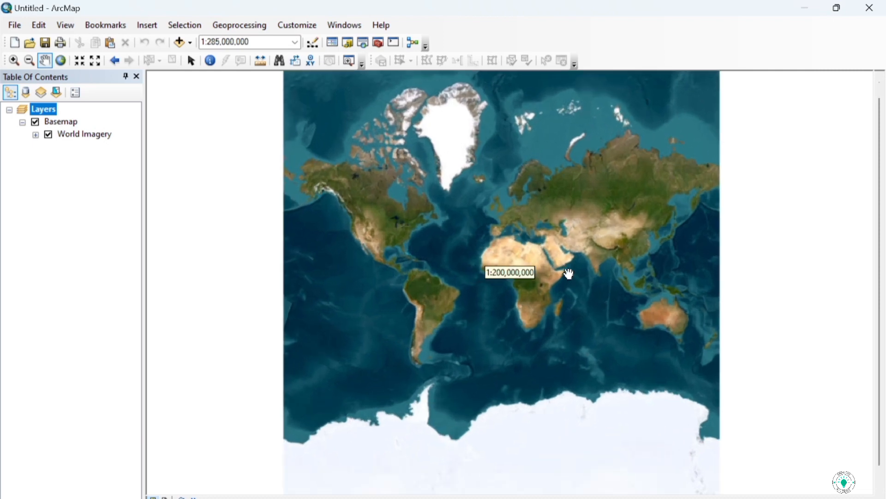
left_click_drag(594, 246, 535, 259)
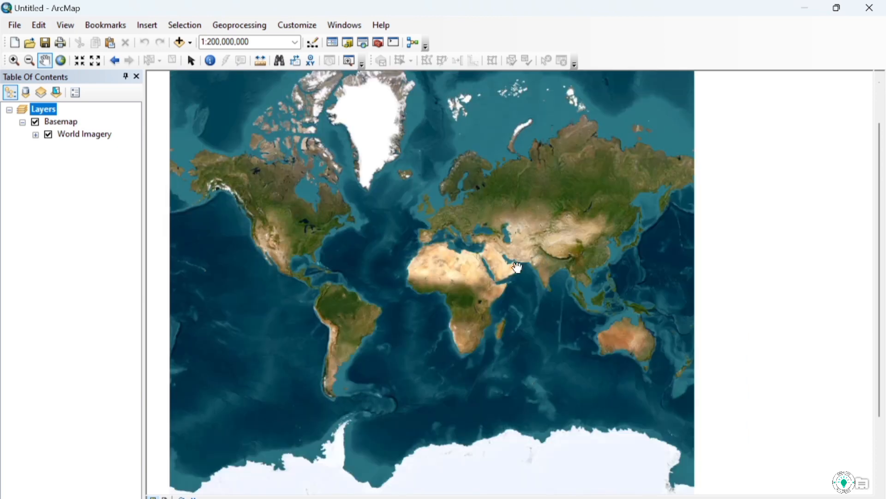
Step: Remove the Basemap layer with its World Imagery from the map
left_click(59, 125)
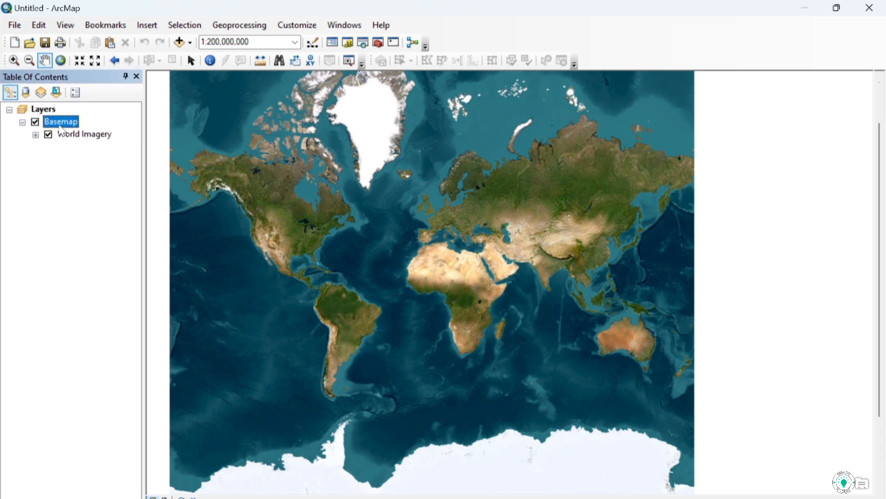
right_click(60, 128)
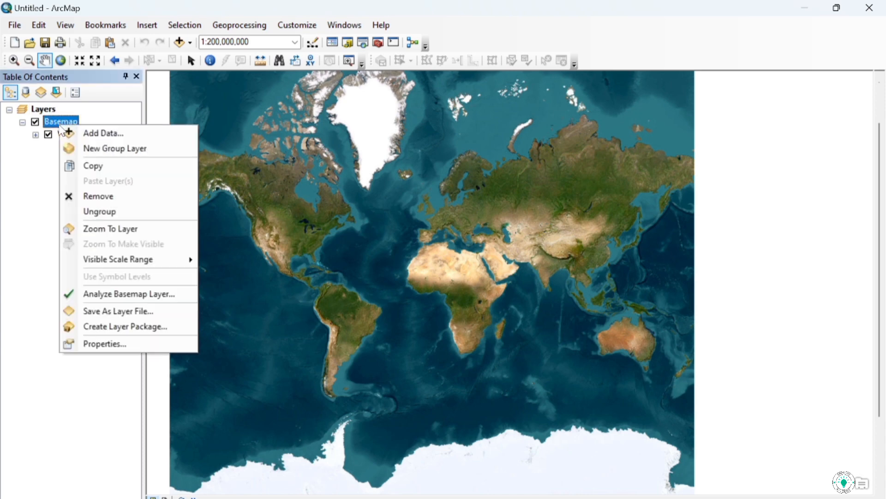
left_click(101, 198)
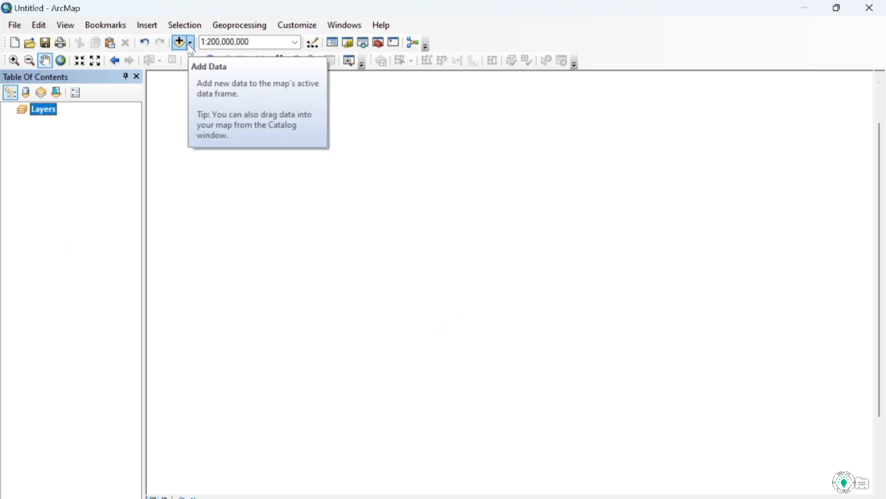
Step: Add the polygon.shp shapefile from the D:\GIS_All_Data\Pune folder to the map
left_click(190, 43)
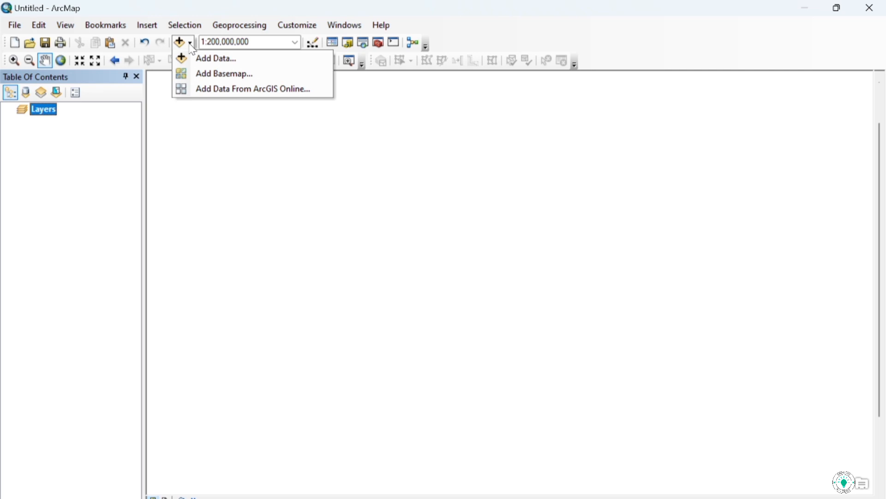
left_click(203, 59)
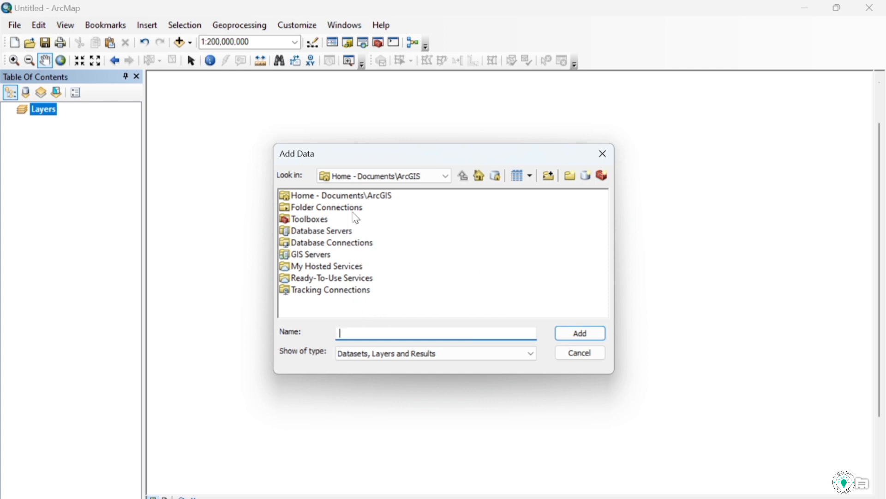
left_click(448, 177)
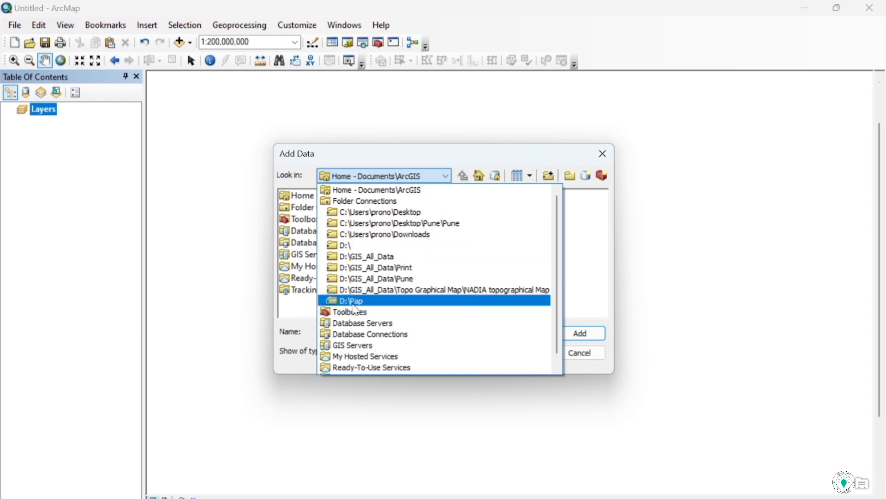
left_click(360, 278)
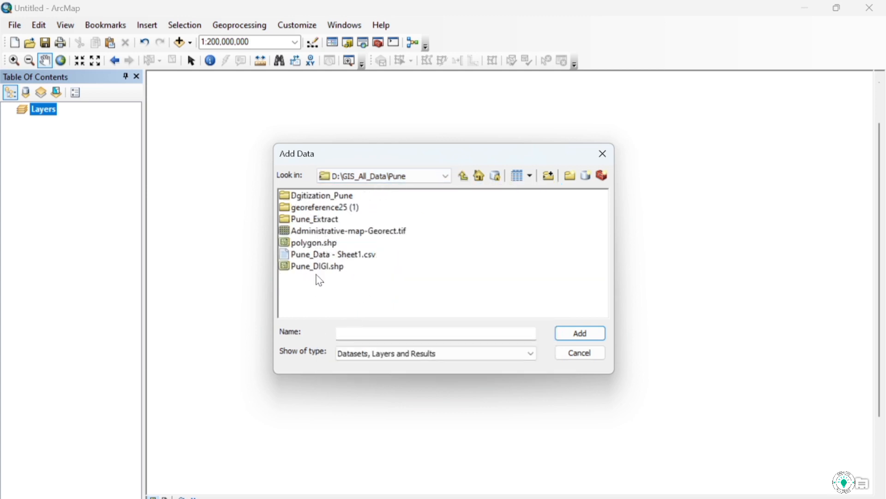
left_click(321, 247)
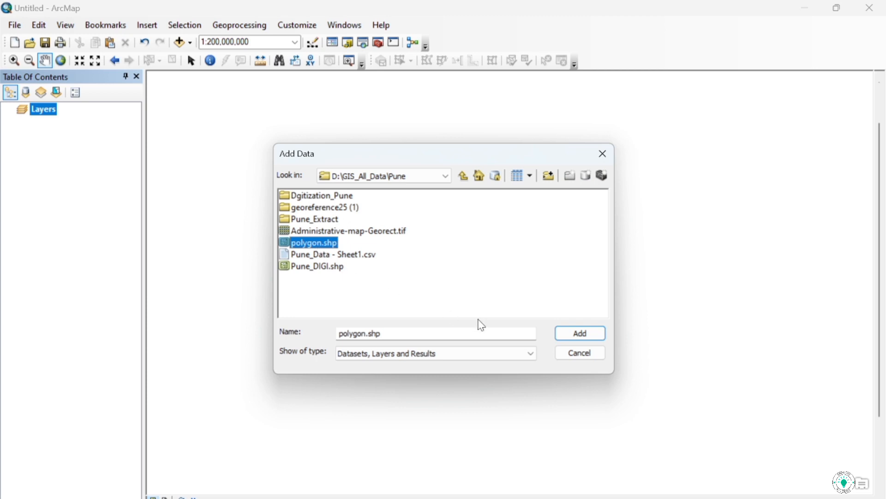
left_click(582, 333)
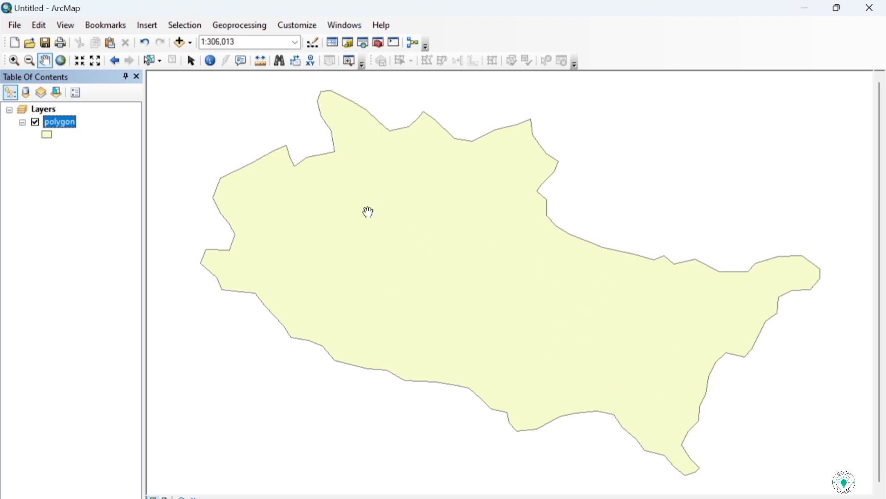
Step: Look through the GIS_All_Data folders and add Pune_DIGI.shp from the Pune folder to the map
left_click(192, 43)
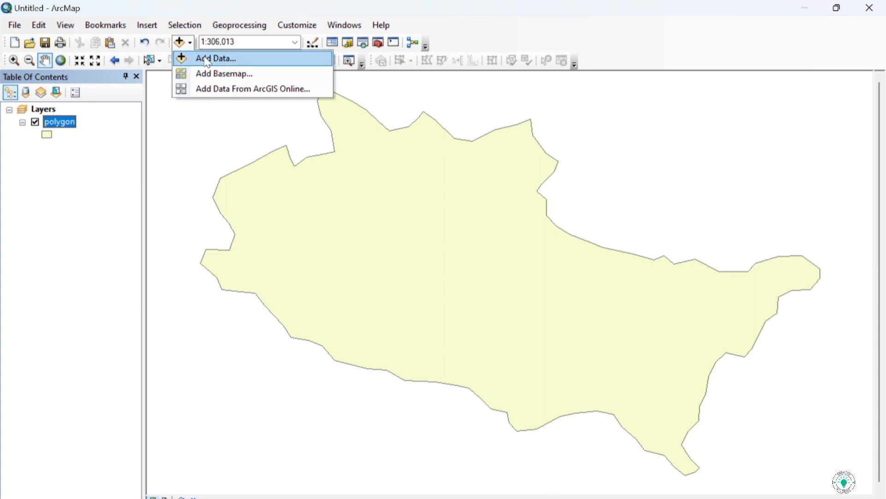
left_click(208, 57)
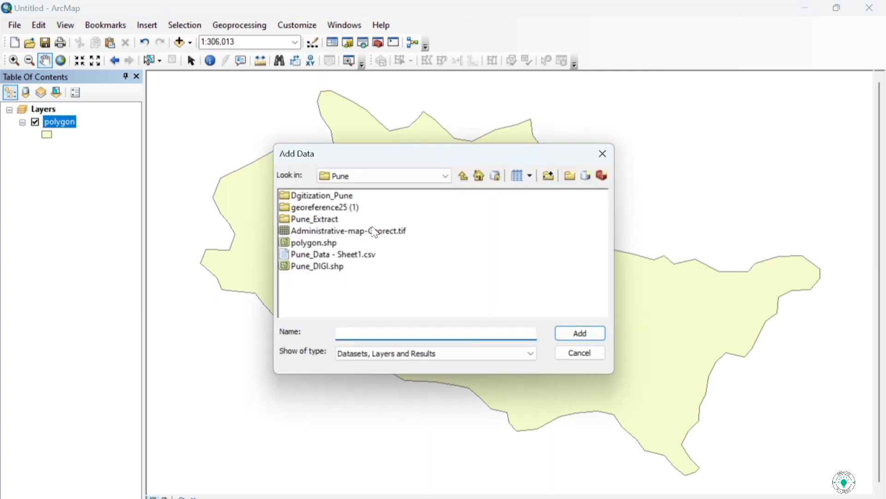
left_click(462, 176)
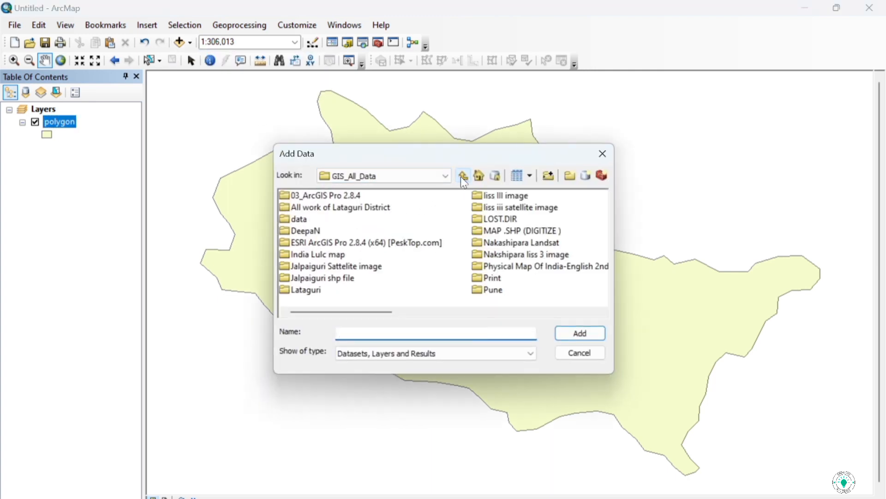
double_click(301, 208)
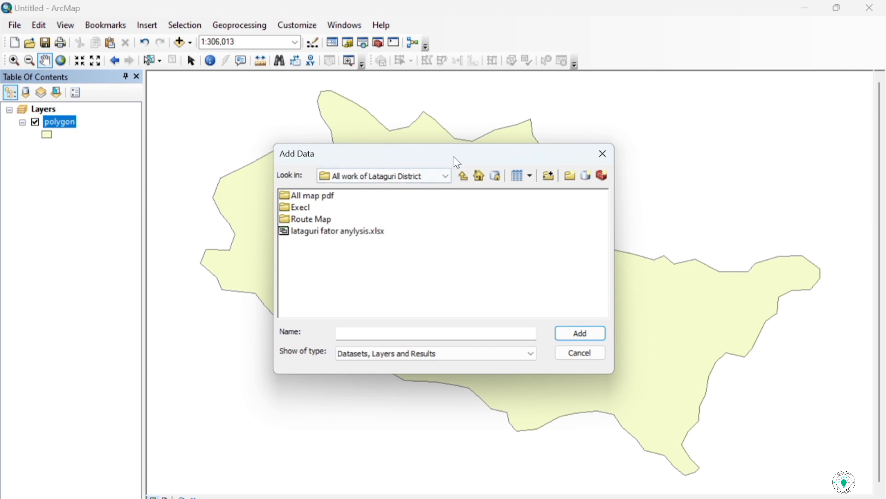
left_click(463, 175)
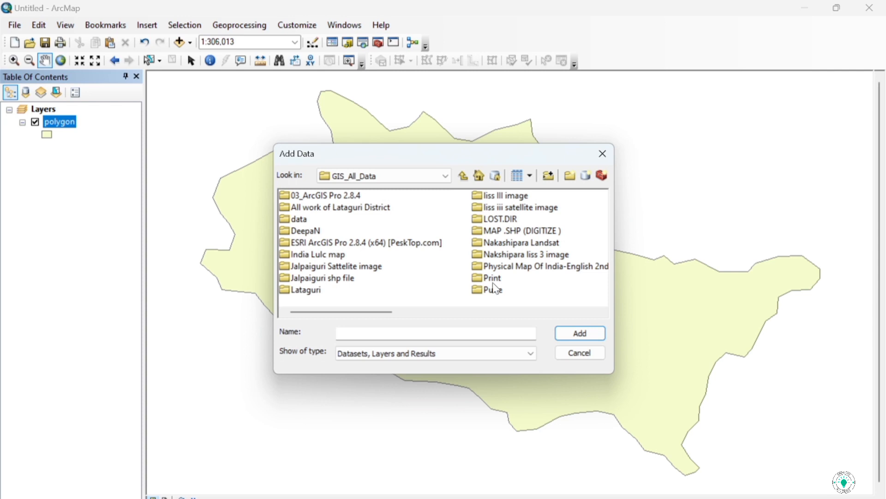
scroll(495, 289, "down", 3)
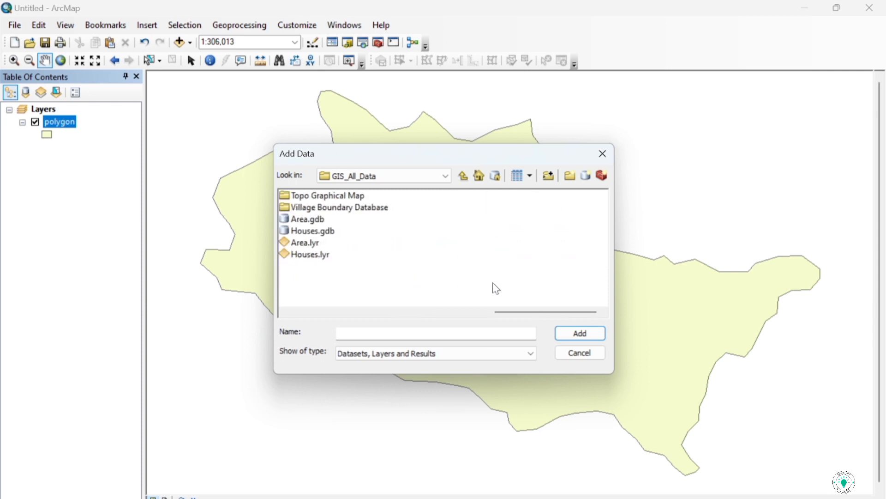
scroll(495, 289, "up", 2)
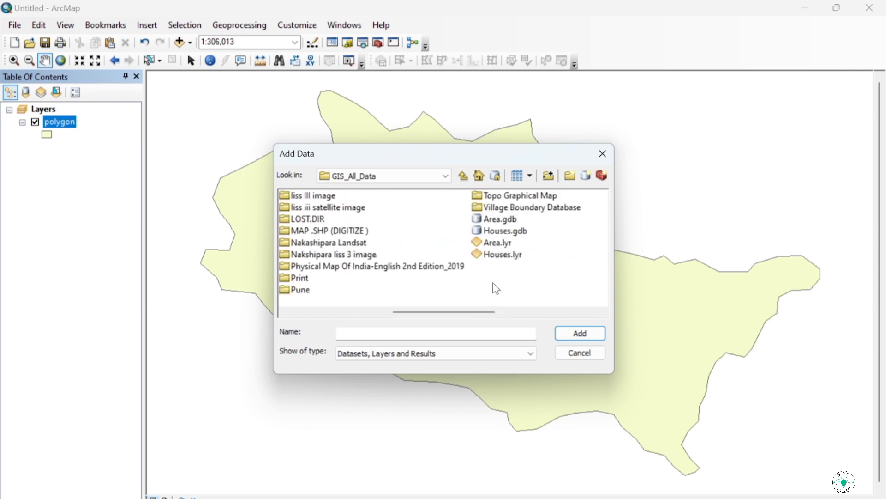
double_click(298, 290)
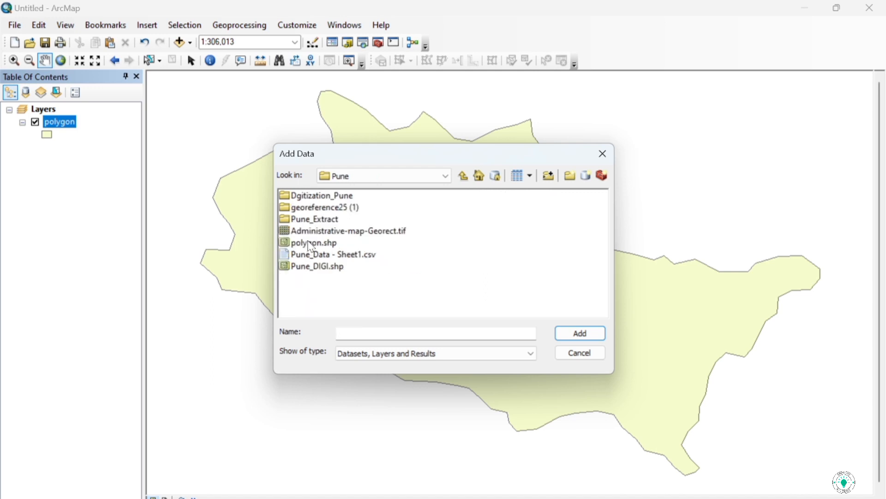
left_click(314, 266)
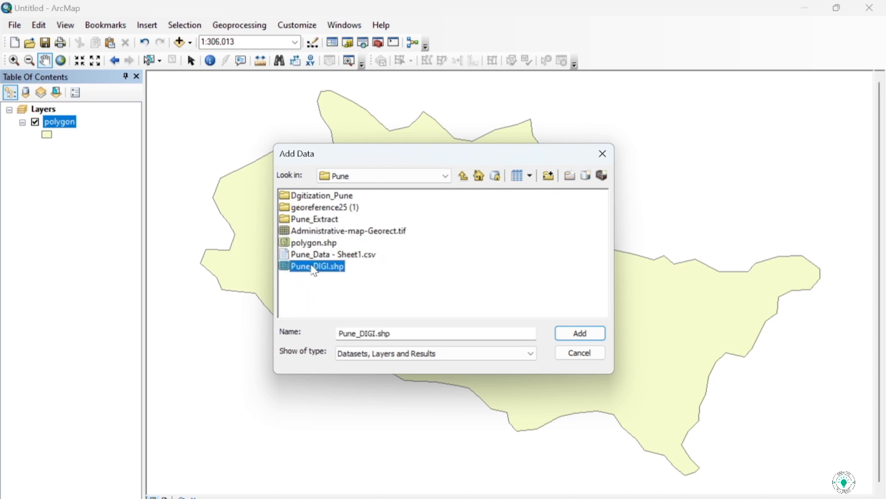
left_click(581, 336)
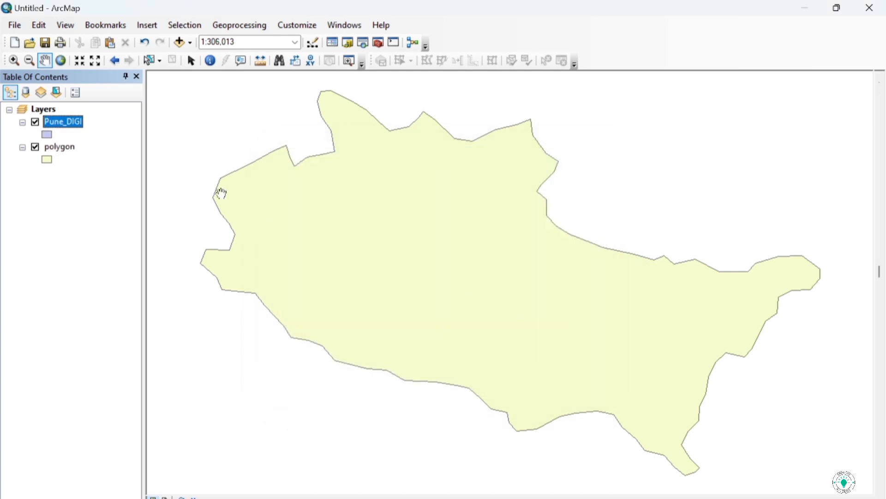
Step: Zoom to the extent of the Pune_DIGI layer and remove that layer from the map
right_click(68, 128)
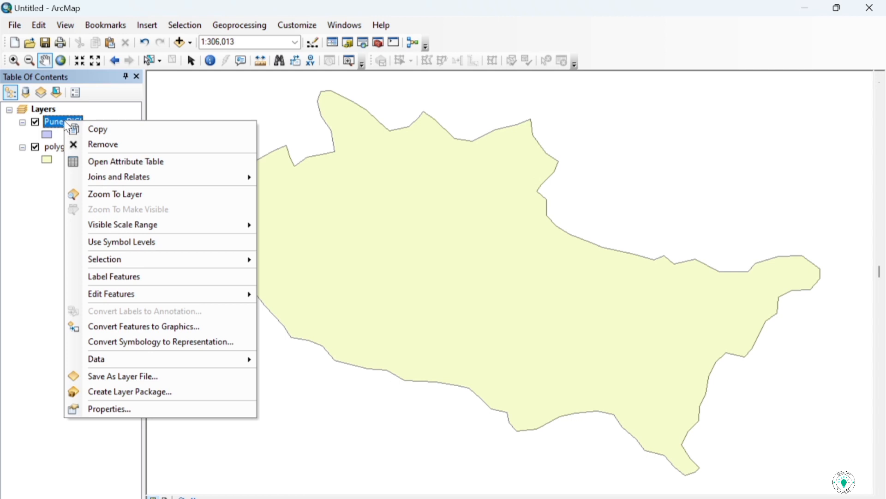
left_click(109, 199)
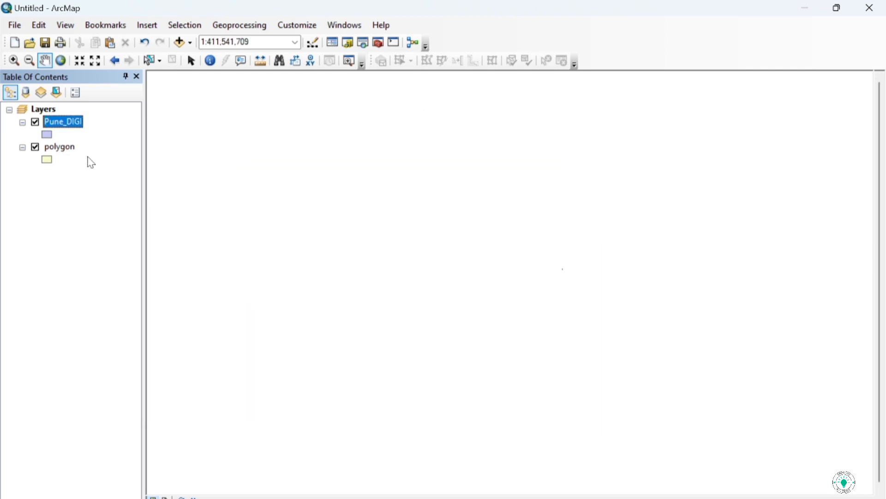
right_click(67, 121)
left_click(95, 141)
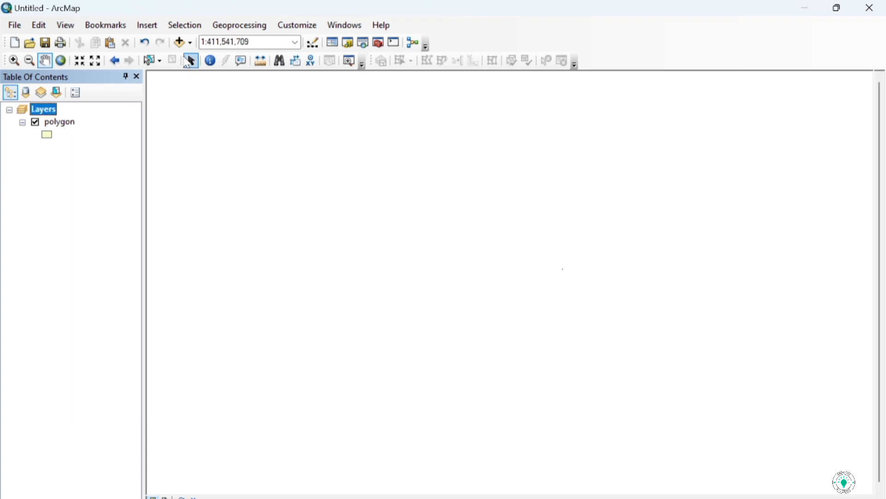
Step: Add jalpaiguri.shp from the Jalpaiguri shp file folder in GIS_All_Data and zoom to the extent of that layer
left_click(190, 43)
left_click(211, 63)
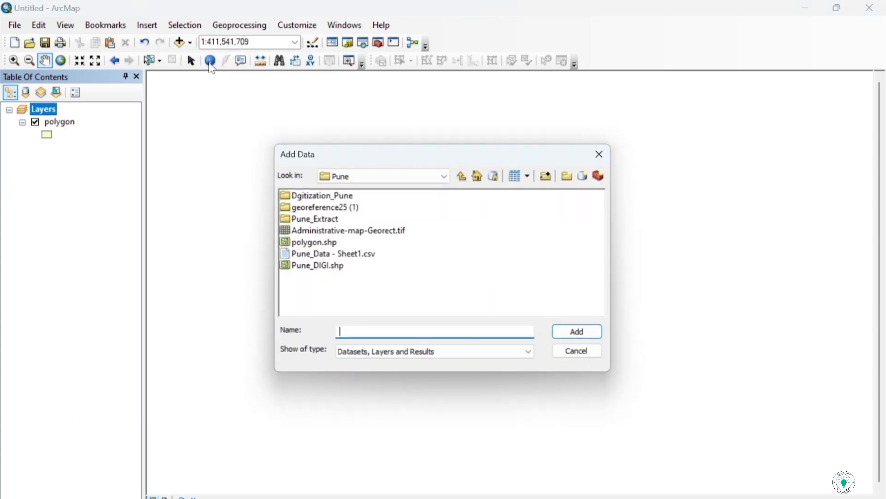
left_click(468, 178)
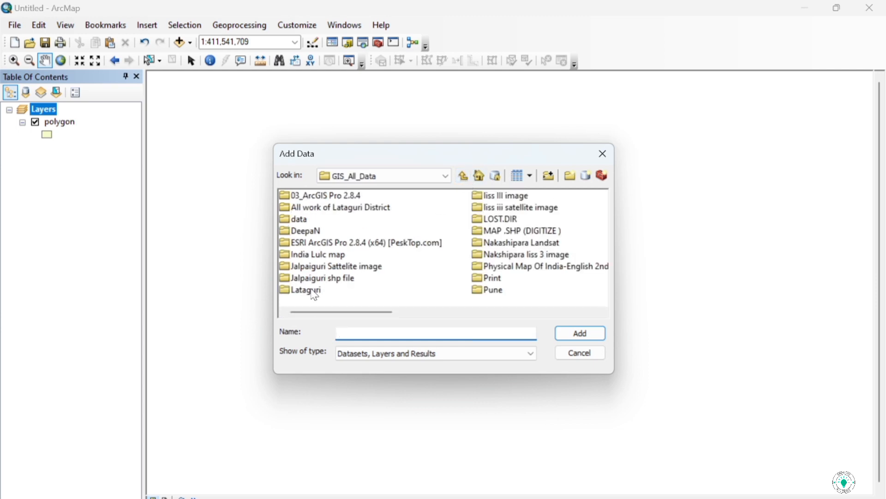
double_click(314, 291)
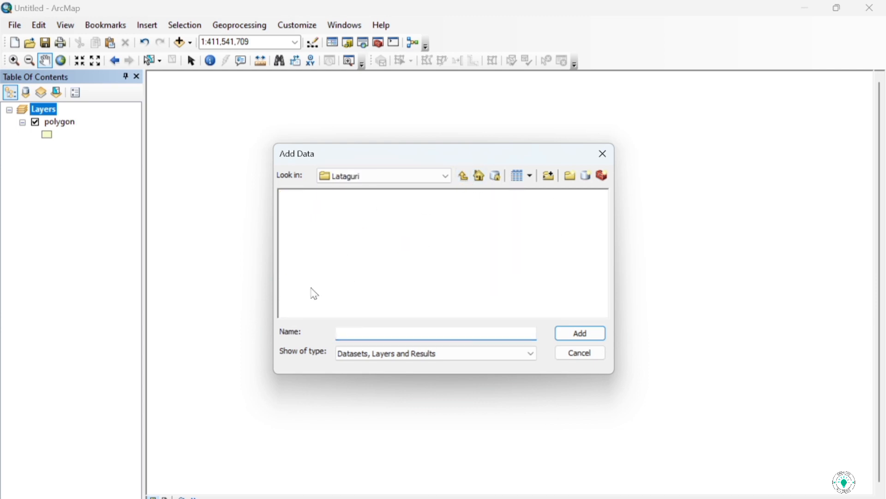
left_click(463, 176)
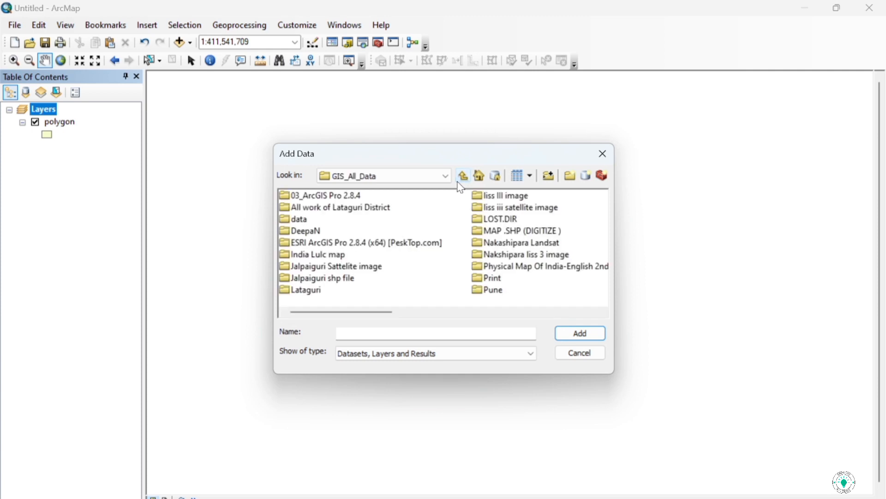
left_click(349, 284)
double_click(349, 283)
left_click(330, 209)
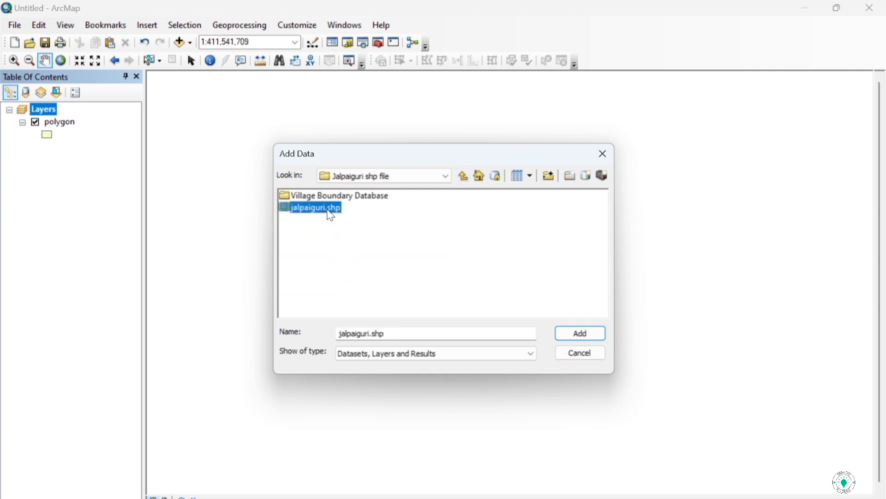
left_click(589, 336)
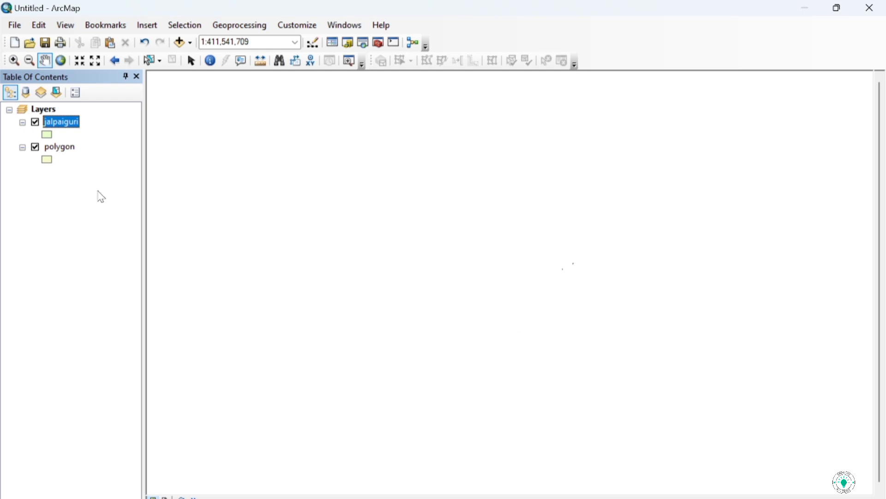
right_click(68, 124)
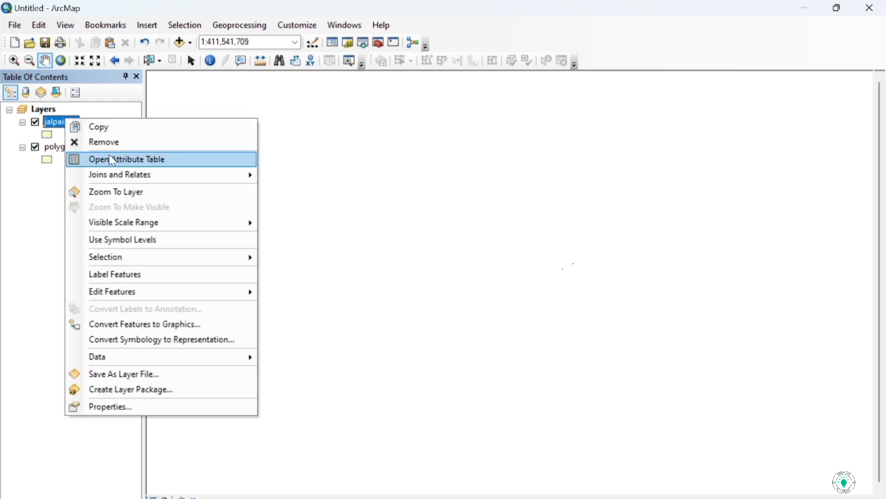
left_click(128, 195)
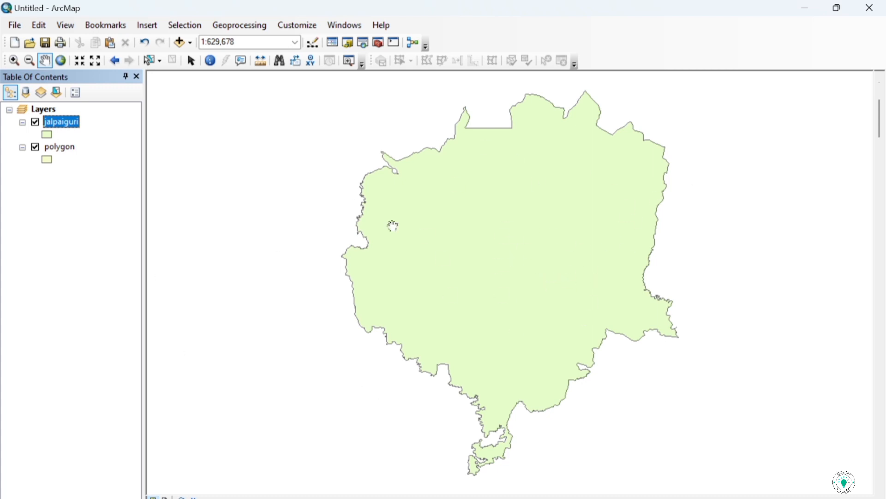
Step: Add the cdng45k.tif raster from the cdng45k folder under Jalpaiguri Sattelite image, building pyramids with Nearest Neighbor resampling and Default compression
left_click(190, 43)
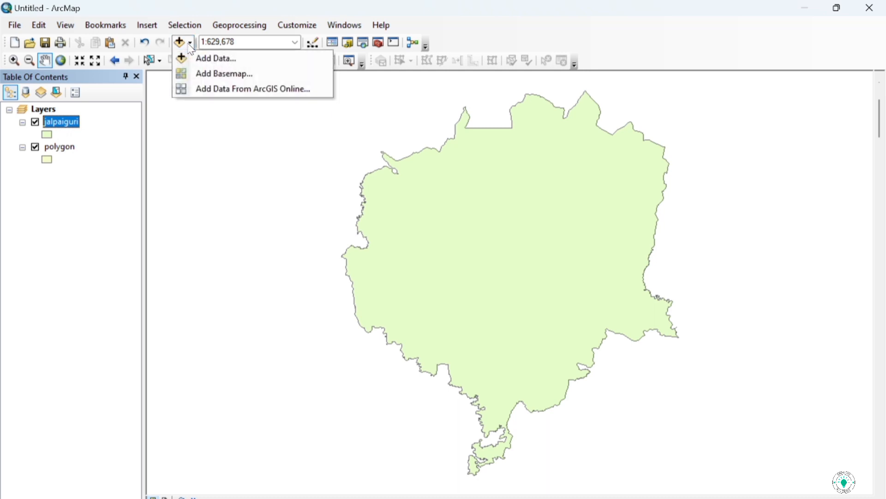
left_click(203, 60)
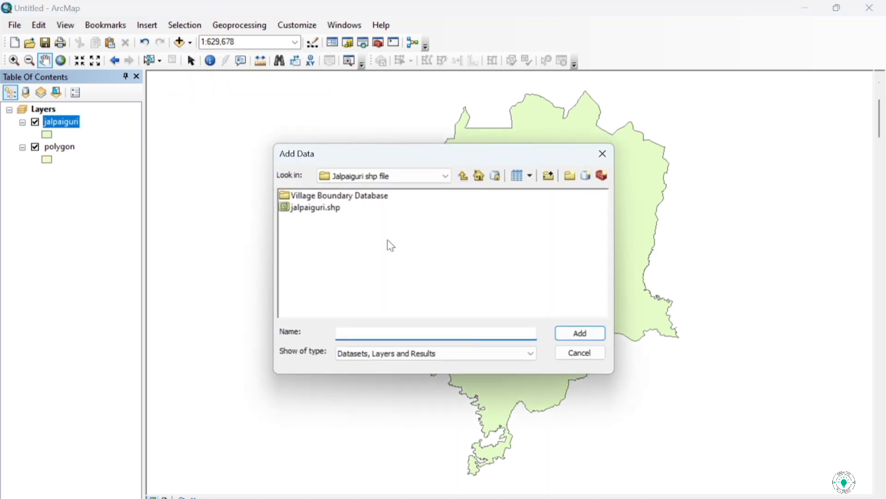
left_click(464, 175)
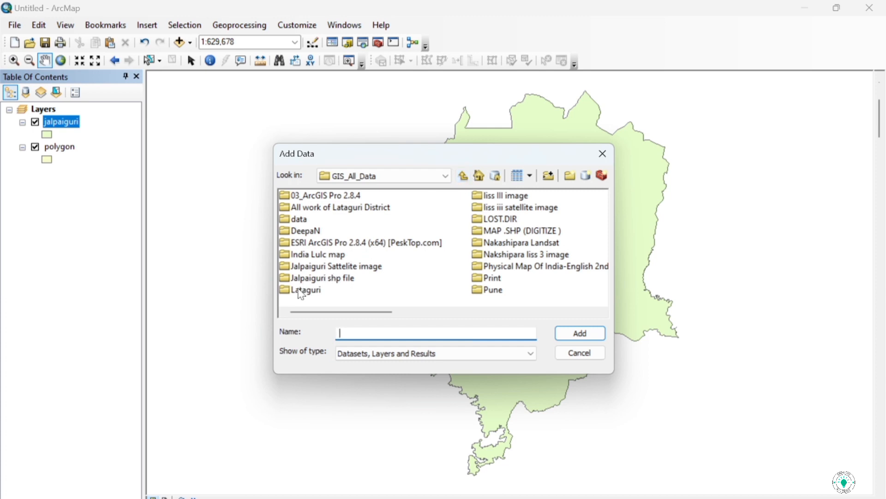
double_click(334, 267)
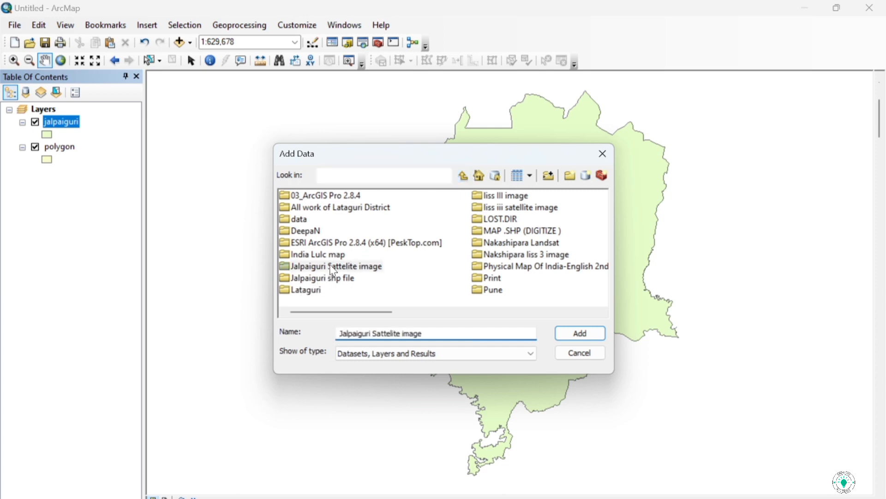
double_click(308, 197)
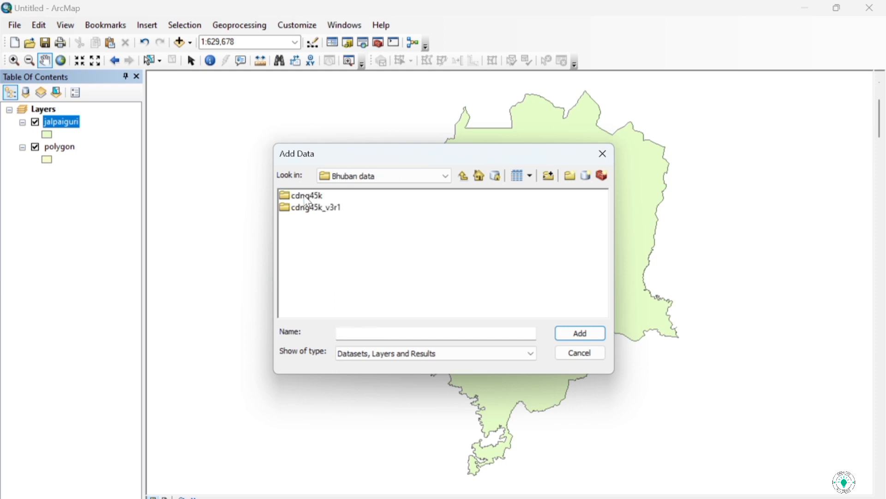
double_click(305, 197)
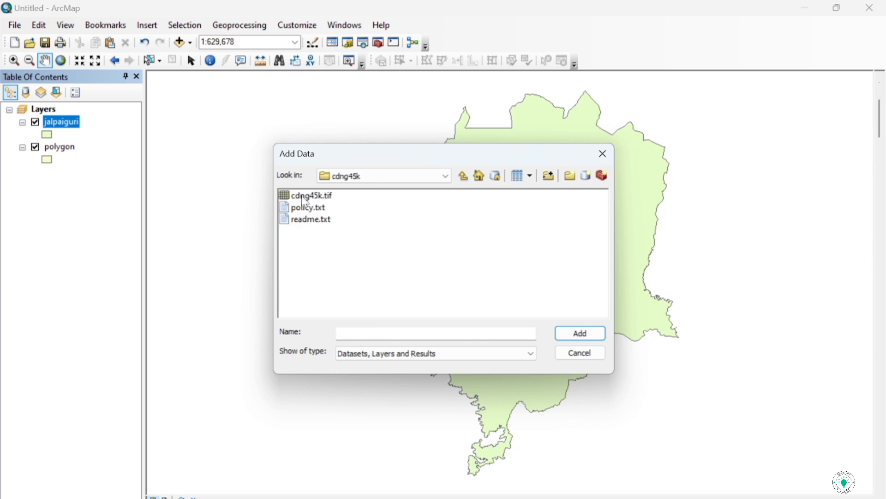
left_click(308, 197)
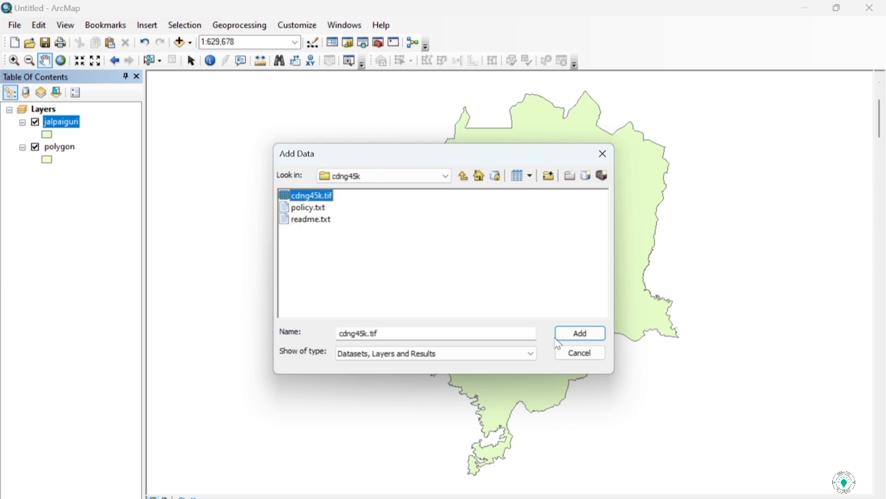
left_click(576, 342)
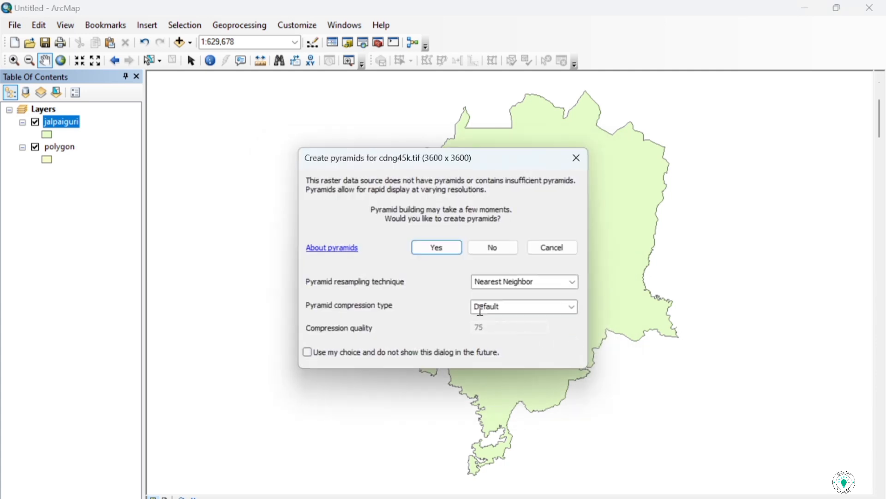
left_click(436, 247)
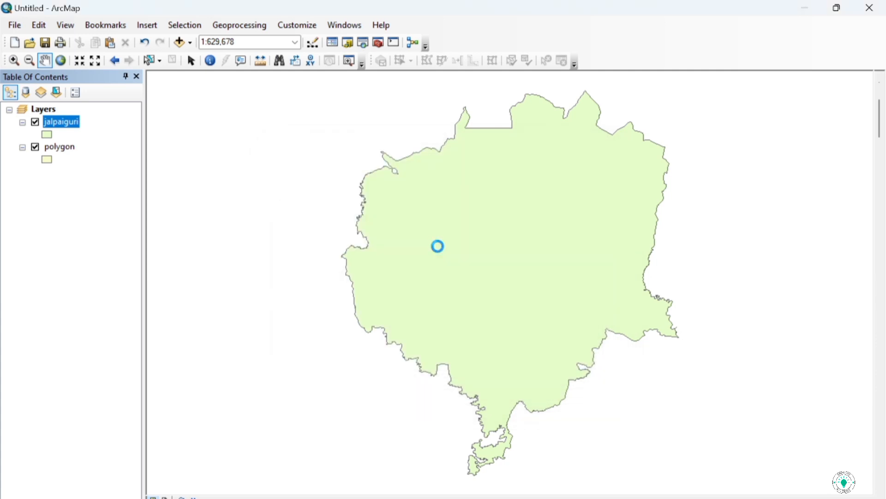
left_click_drag(273, 178, 336, 217)
left_click_drag(301, 180, 257, 140)
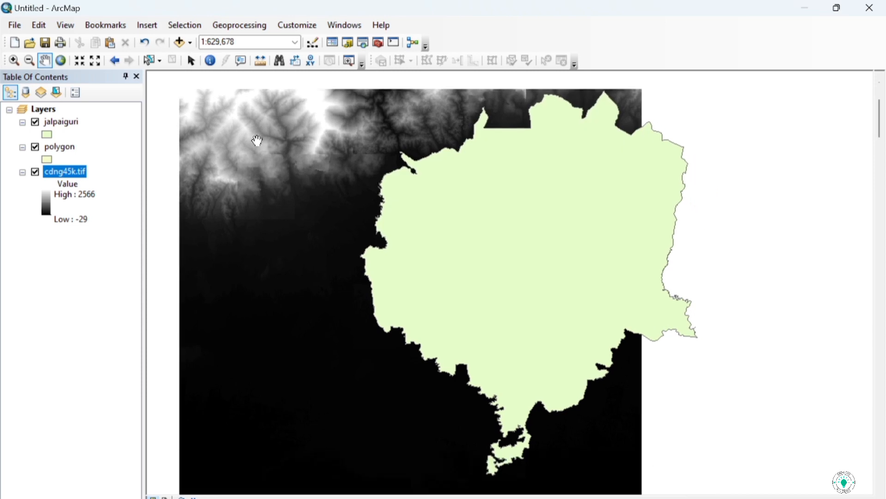
left_click_drag(332, 281, 341, 267)
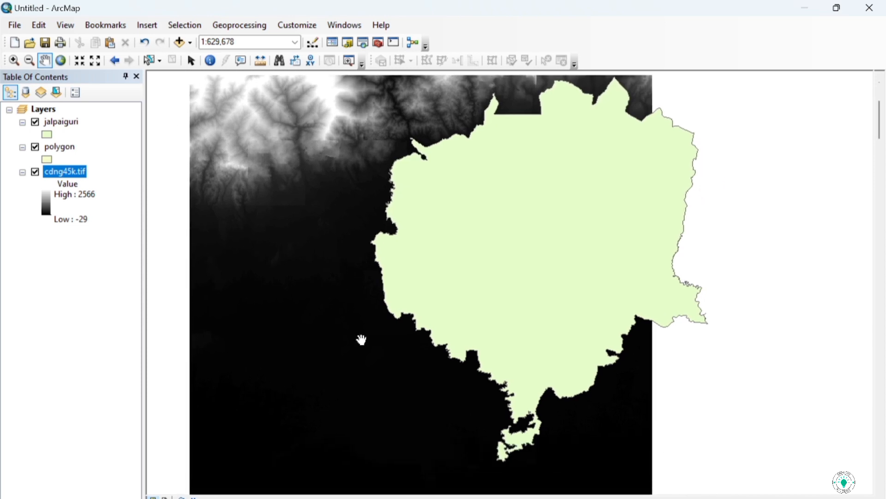
mouse_move(362, 340)
left_mouse_down()
mouse_move(353, 296)
mouse_move(373, 264)
mouse_move(367, 344)
left_mouse_up()
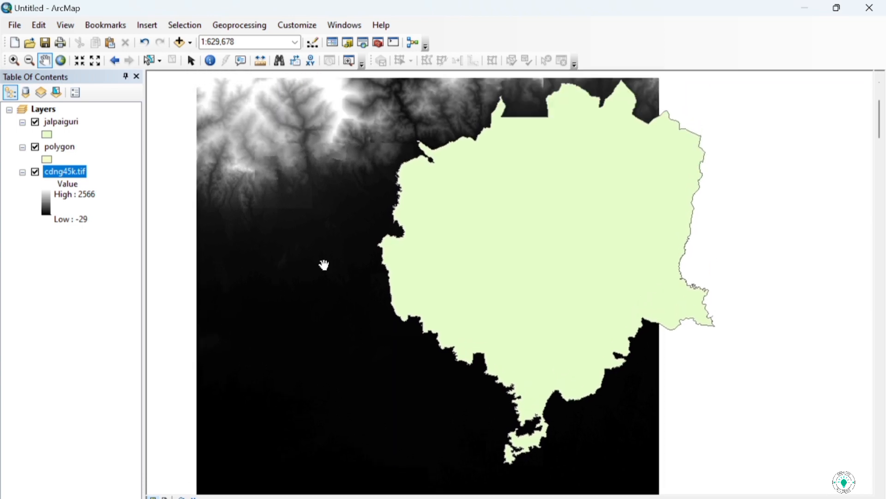
Step: Look through the preset map scales, and show and hide the Editor toolbar
left_click(296, 42)
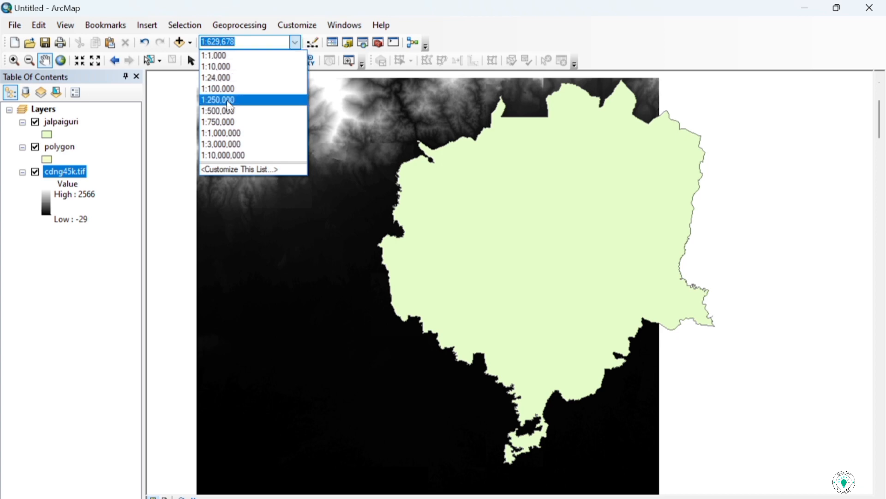
left_click(293, 45)
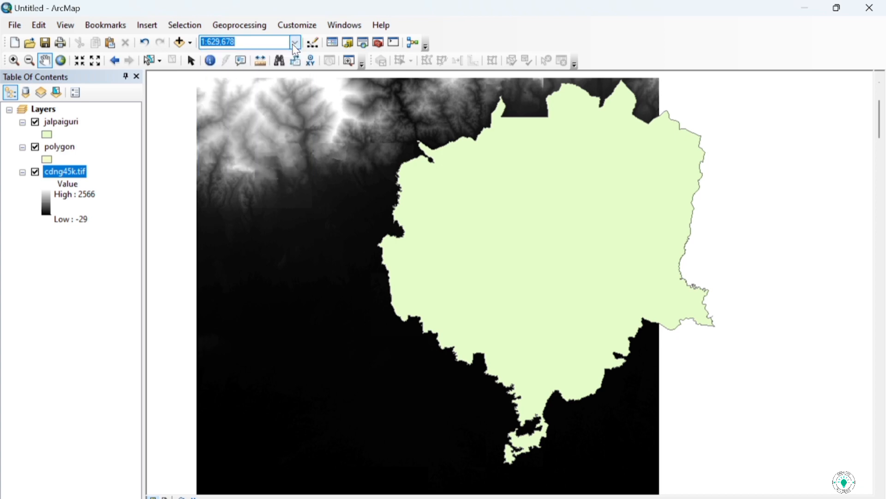
left_click(313, 44)
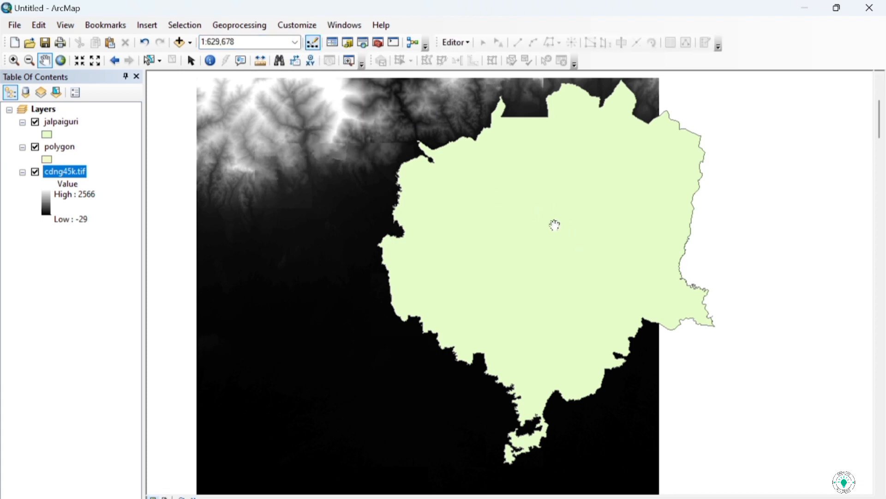
left_click_drag(541, 221, 470, 221)
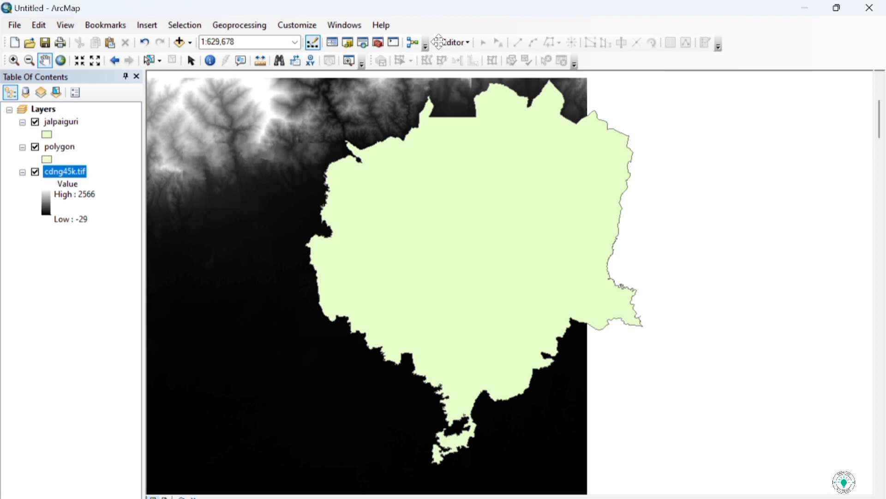
mouse_move(439, 41)
left_mouse_down()
mouse_move(471, 109)
mouse_move(395, 213)
mouse_move(459, 218)
mouse_move(448, 41)
mouse_move(436, 40)
left_mouse_up()
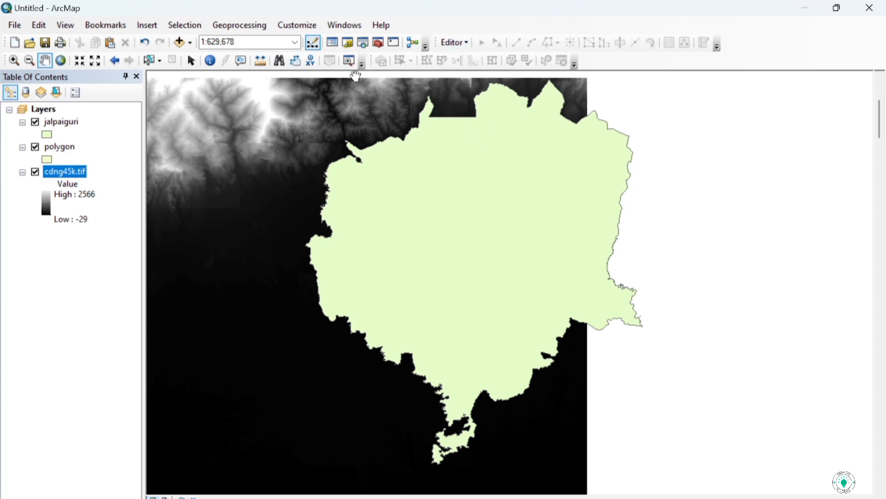
left_click(314, 45)
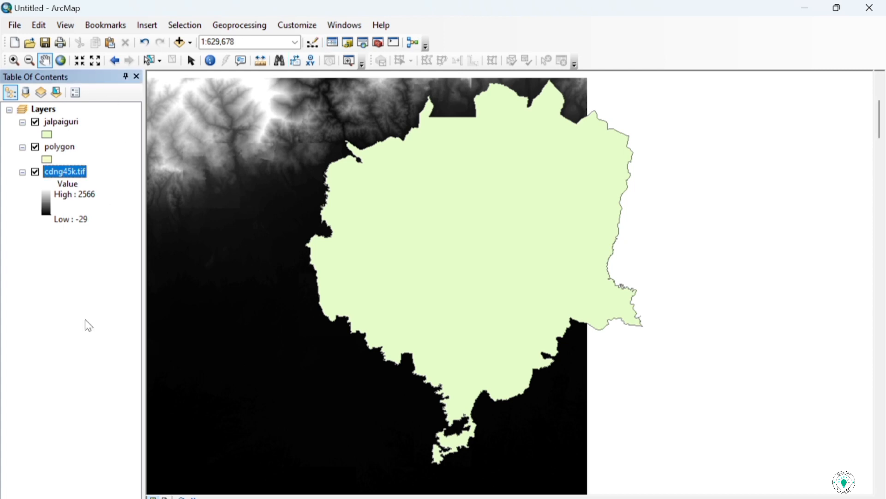
Step: Close the Table Of Contents and restore it, leaving the Catalog window closed
left_click(138, 76)
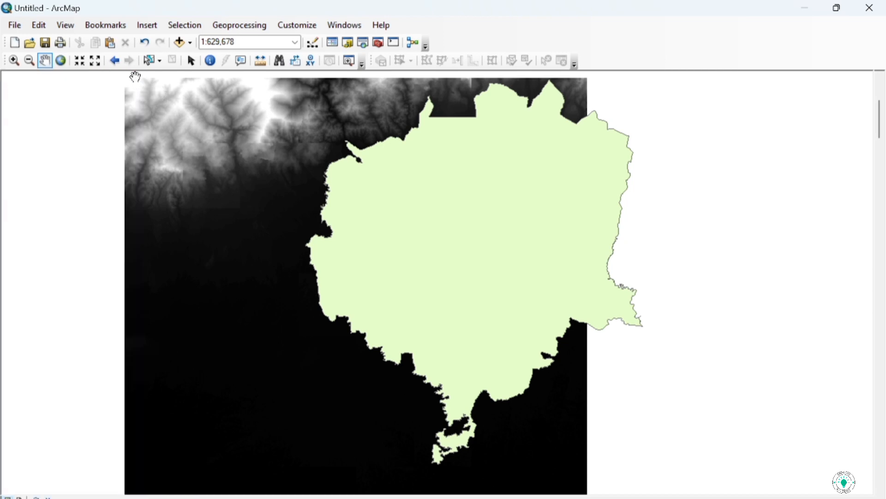
left_click(353, 45)
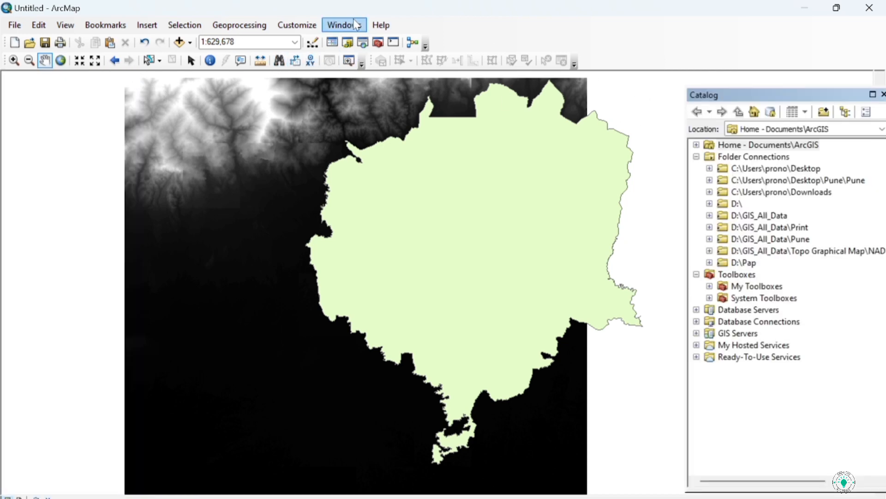
left_click(332, 43)
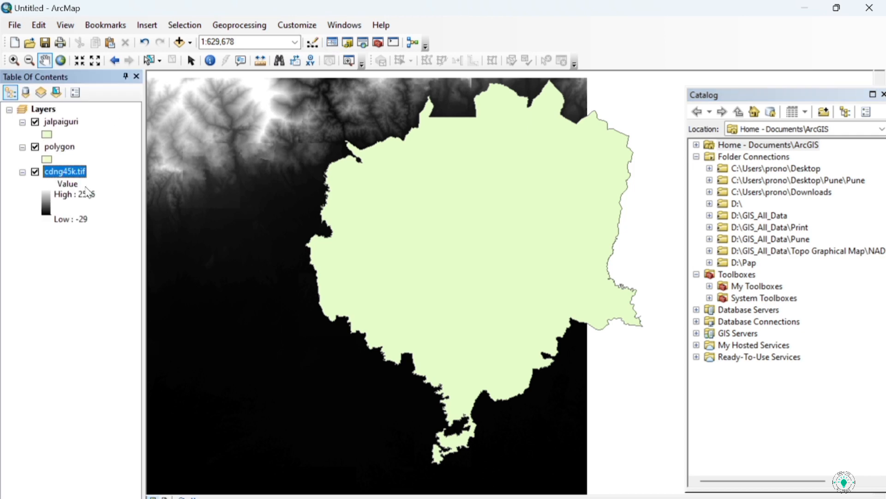
left_click(883, 95)
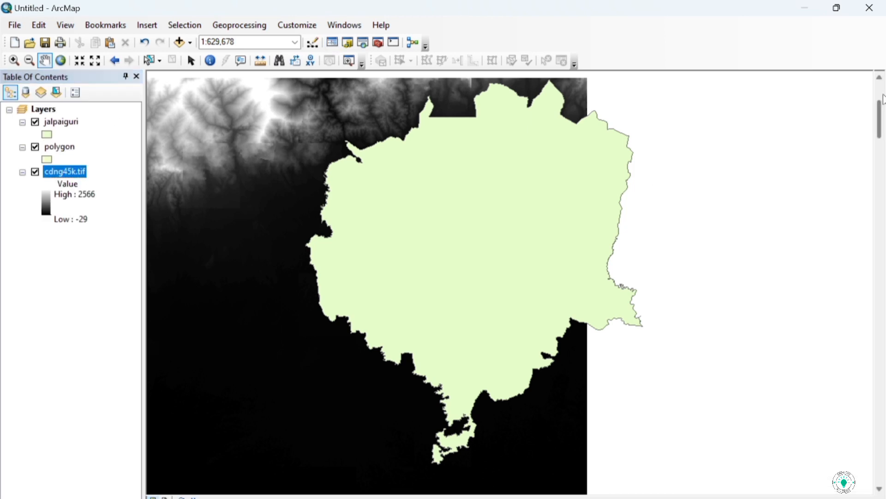
Step: View the folder connections and toolboxes in the Catalog window and the local Search window, closing each after viewing
left_click(349, 43)
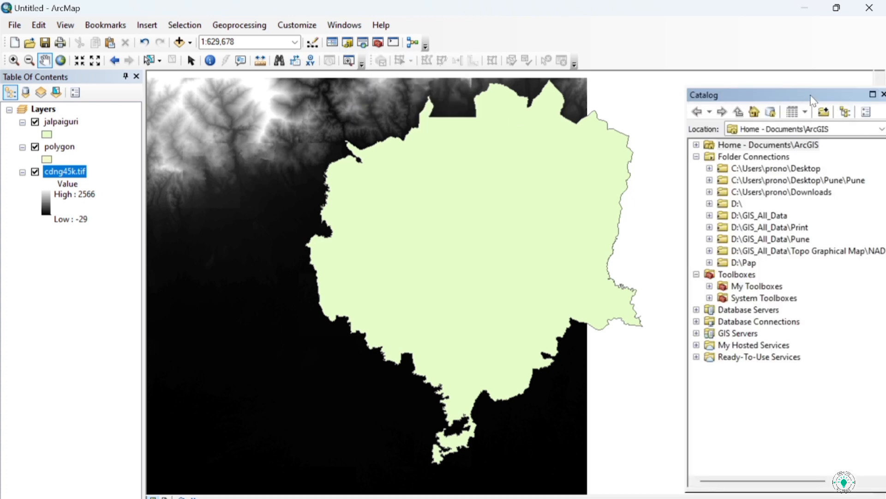
left_click_drag(779, 90, 736, 79)
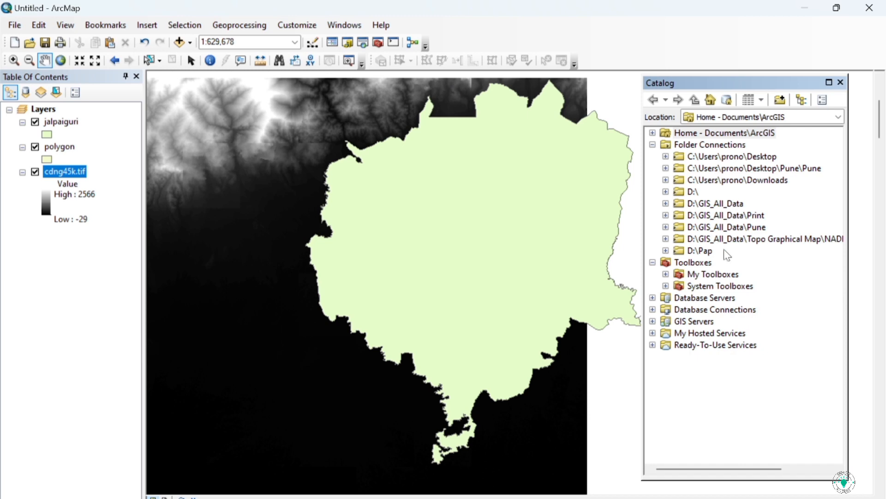
left_click(841, 83)
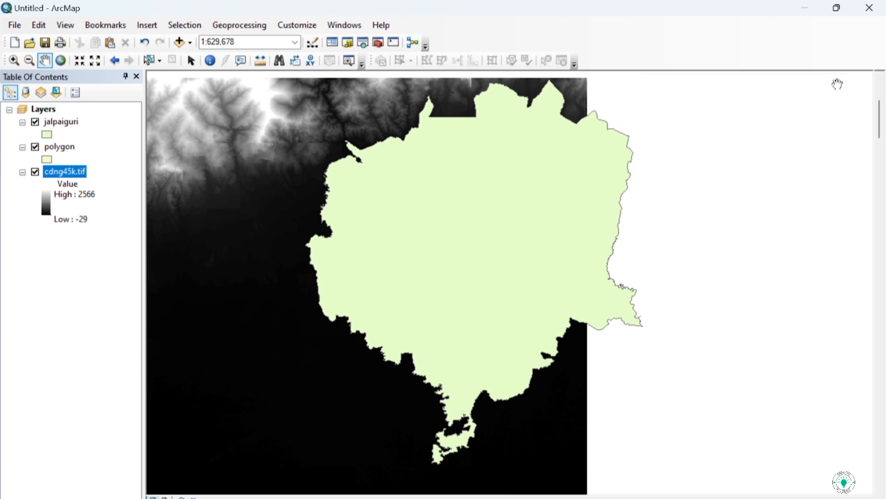
left_click(365, 44)
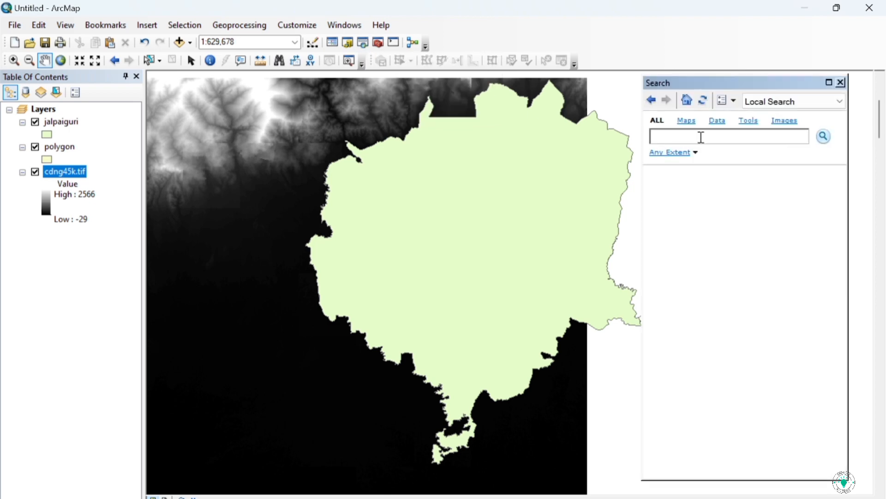
left_click(840, 83)
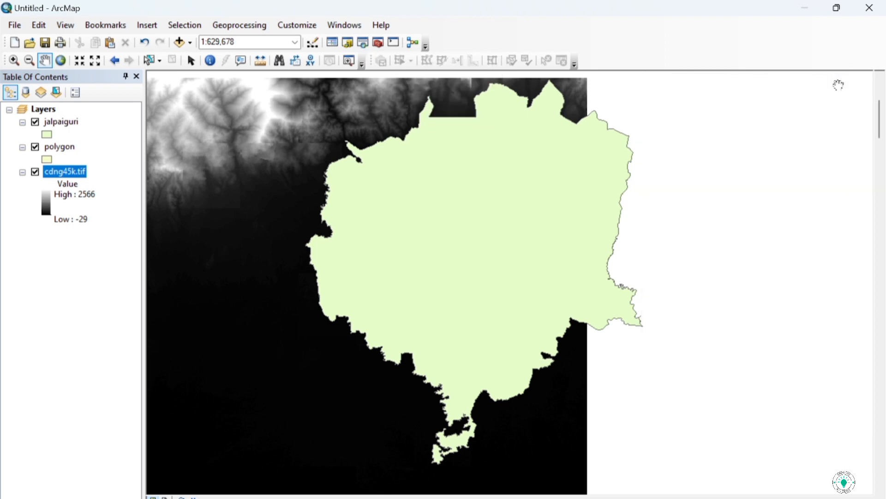
Step: View the ArcToolbox, Python and ModelBuilder windows, closing each after viewing
left_click(378, 43)
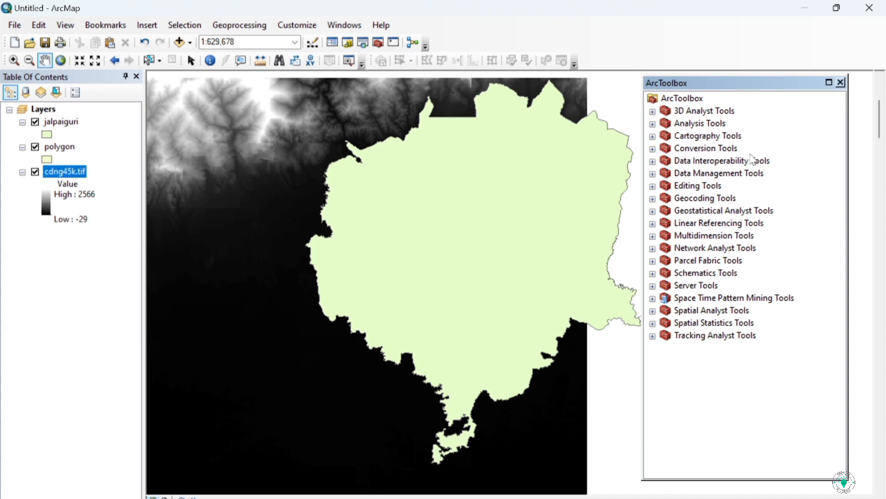
left_click(841, 83)
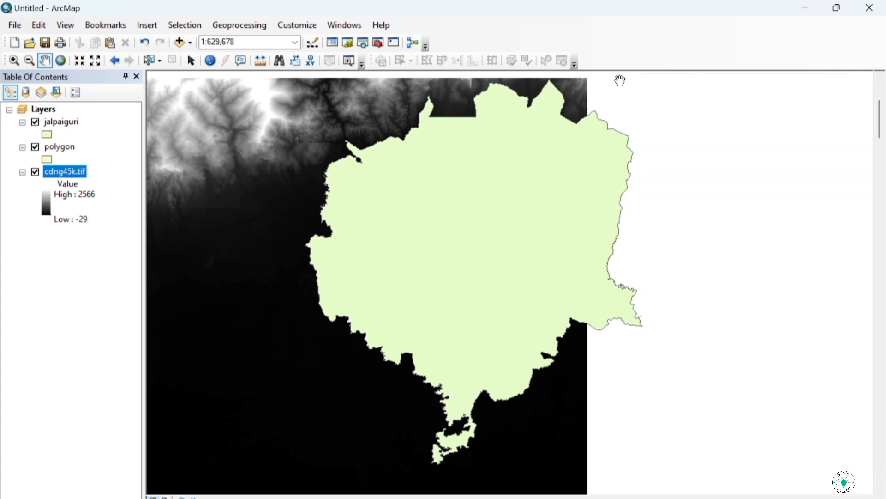
left_click(395, 48)
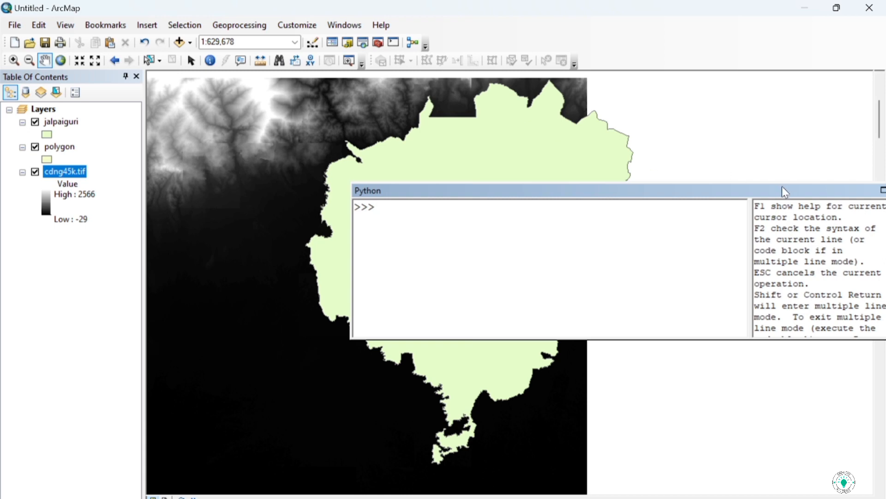
left_click_drag(780, 194, 657, 171)
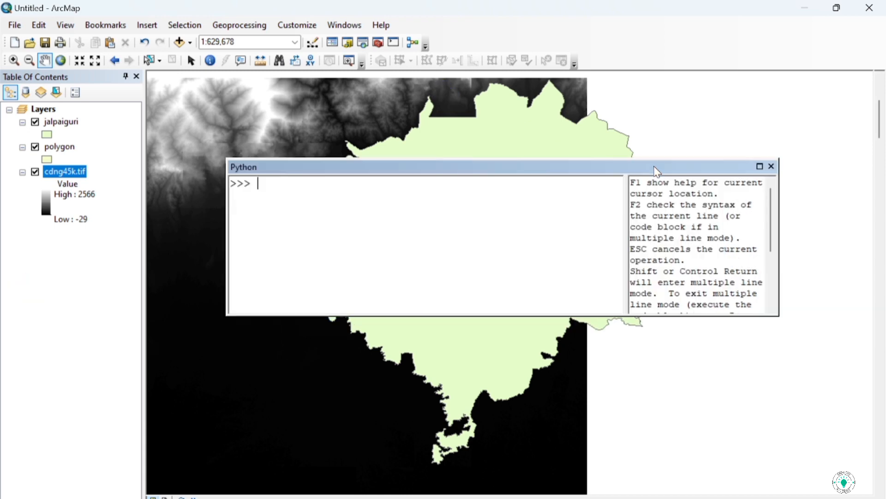
left_click(772, 166)
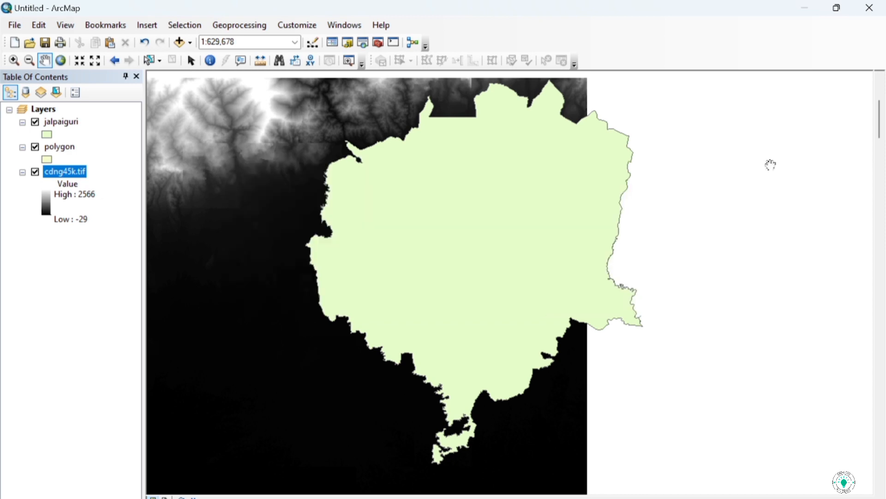
left_click(415, 43)
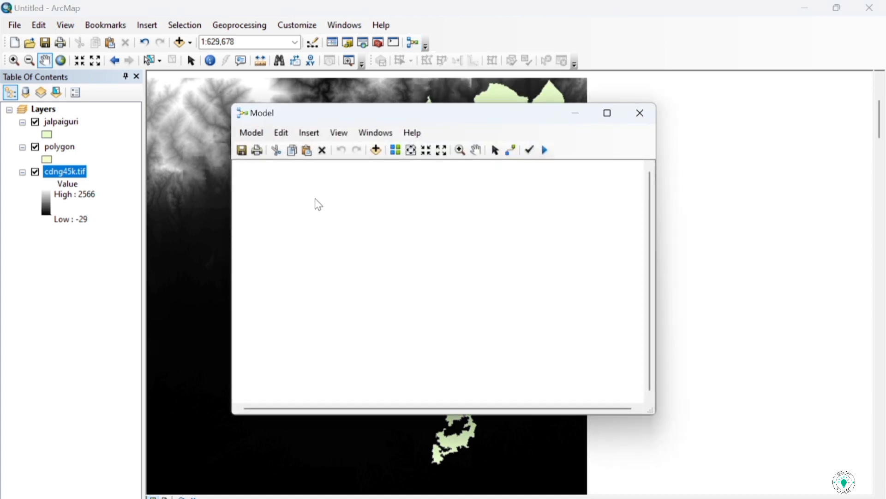
left_click(639, 113)
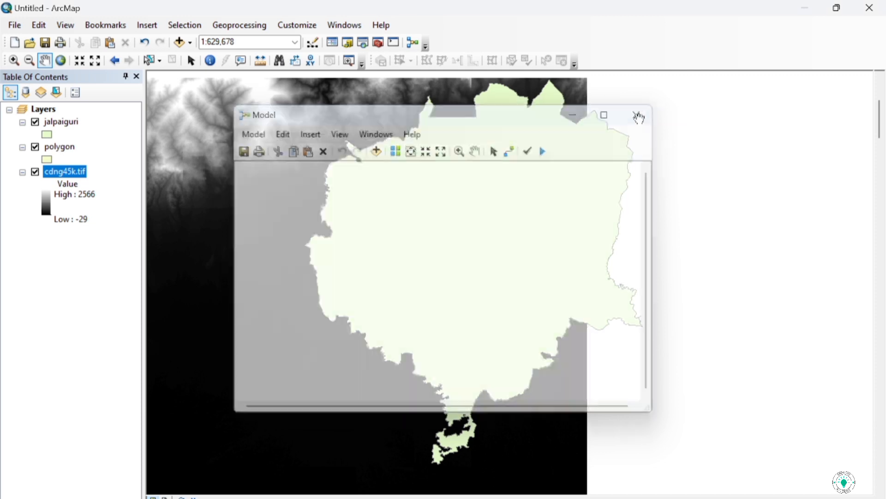
Step: Zoom in on the raster's northwestern hills, zoom out, pan across the map, and zoom in on the hills again
left_click(15, 61)
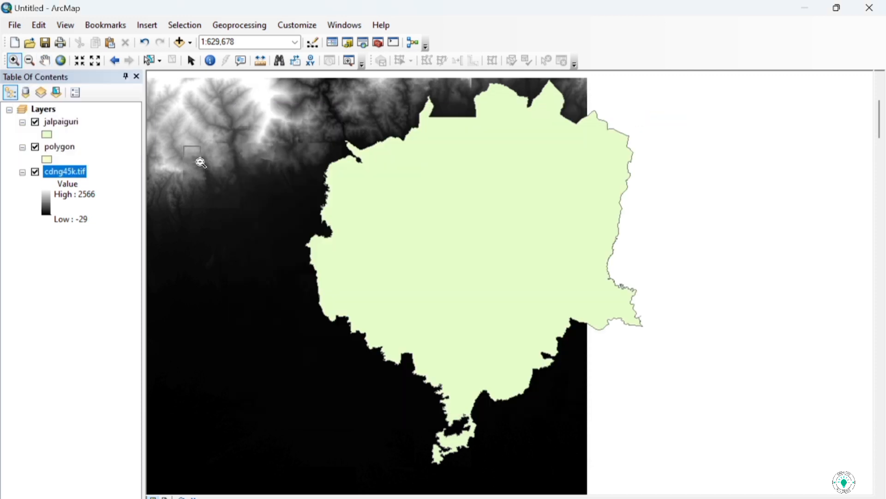
left_click_drag(198, 160, 282, 225)
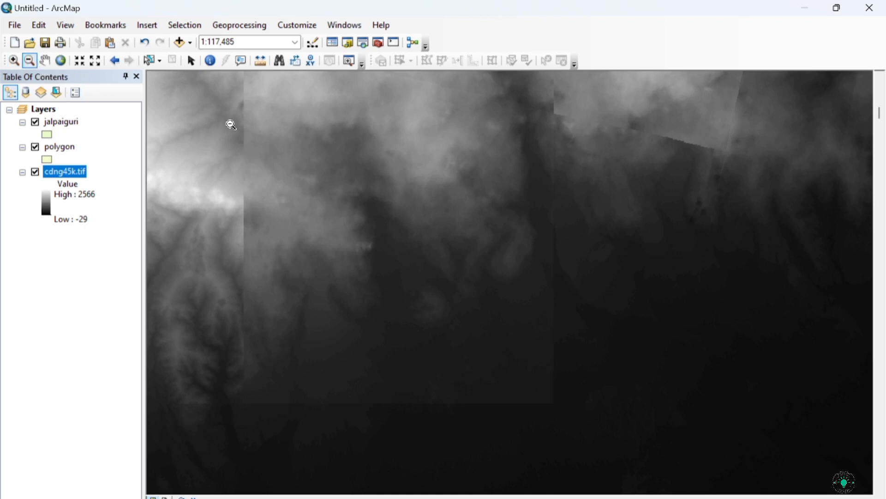
left_click(461, 301)
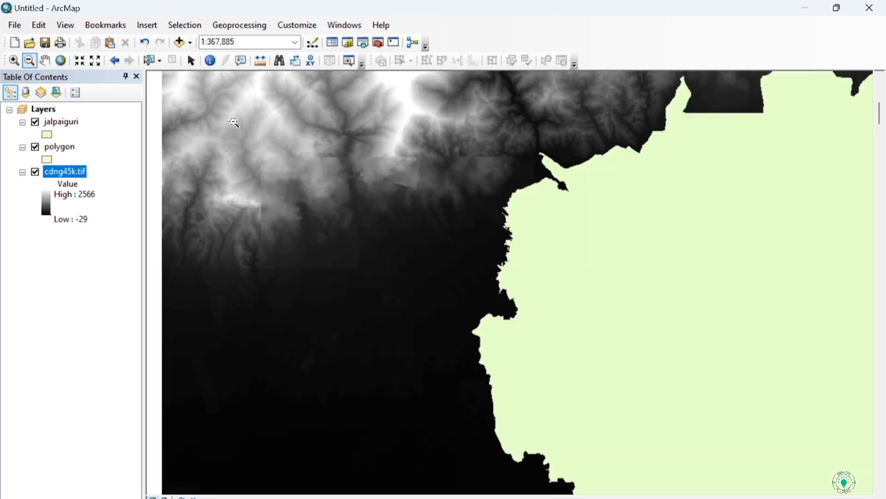
left_click(524, 285)
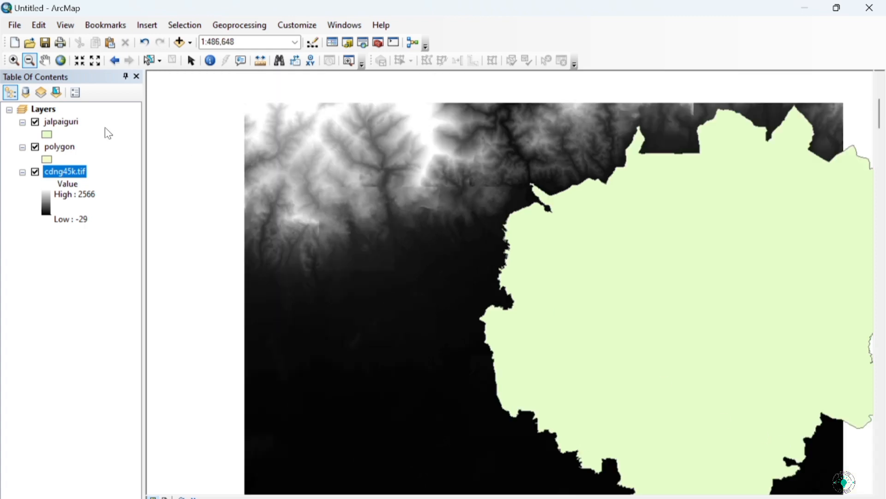
left_click(45, 60)
left_click_drag(429, 214, 283, 250)
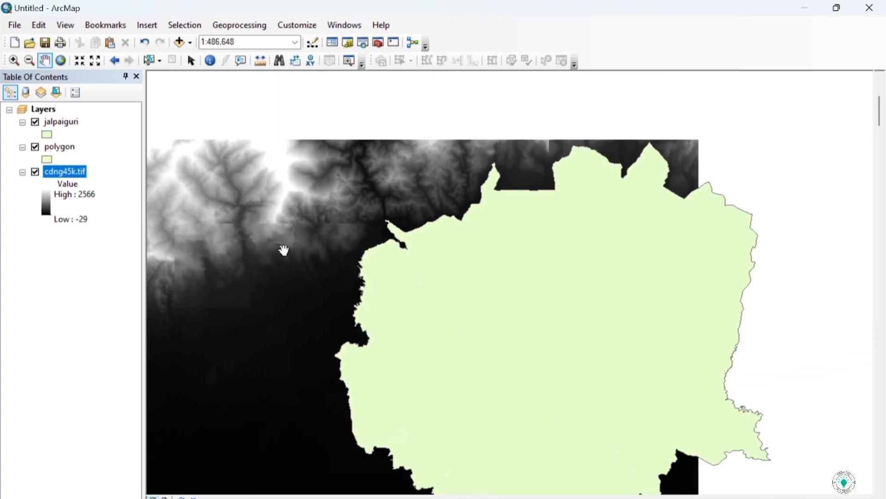
left_click_drag(496, 187, 561, 174)
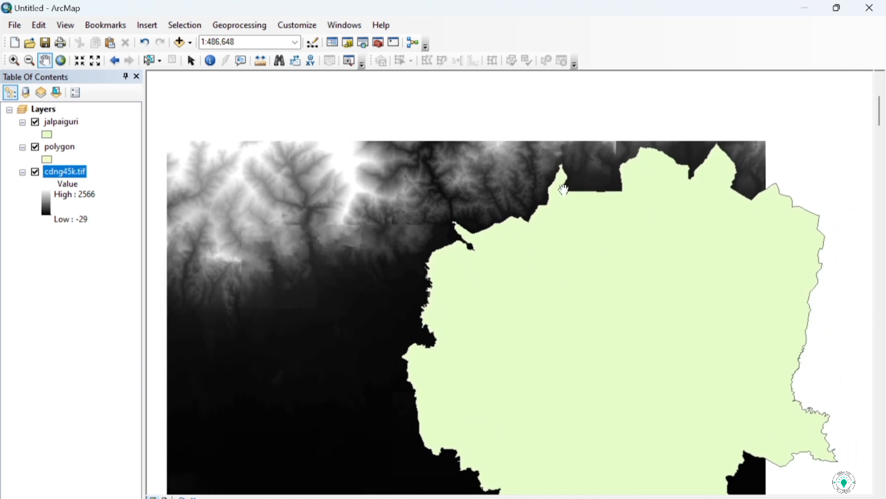
left_click(14, 62)
left_click_drag(285, 189, 467, 296)
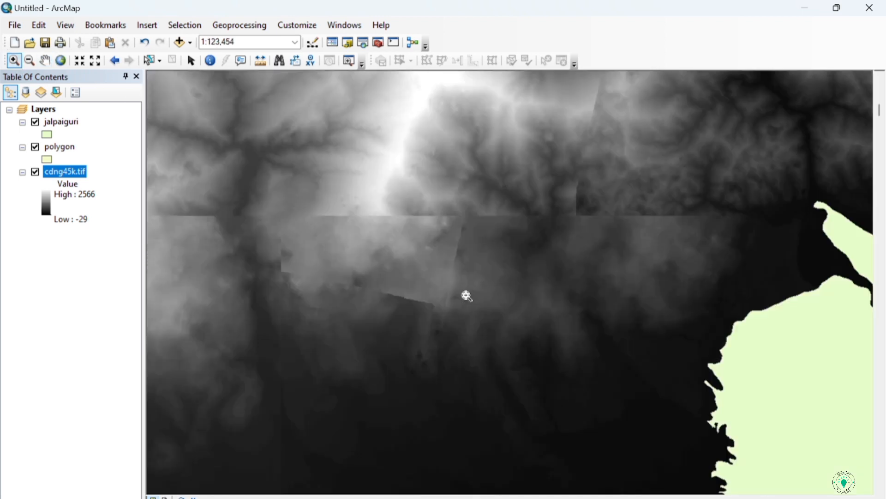
Step: Show the full extent of all layers and zoom to the jalpaiguri layer
left_click(62, 61)
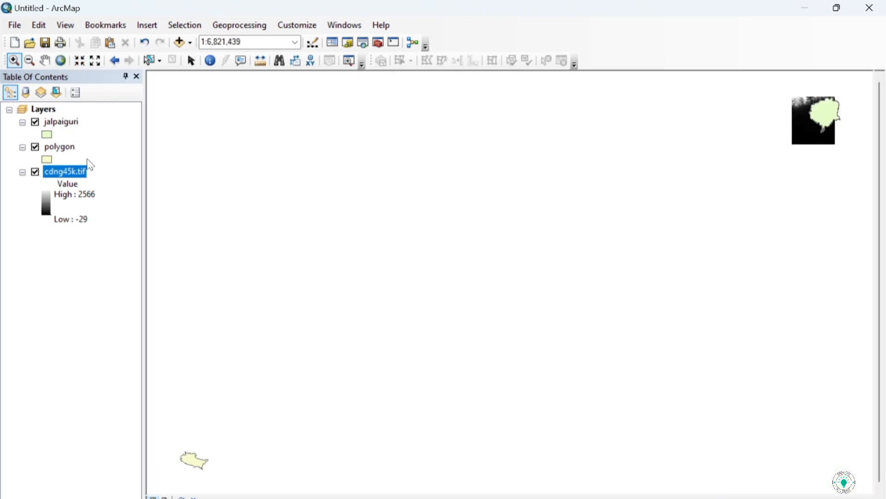
left_click(61, 124)
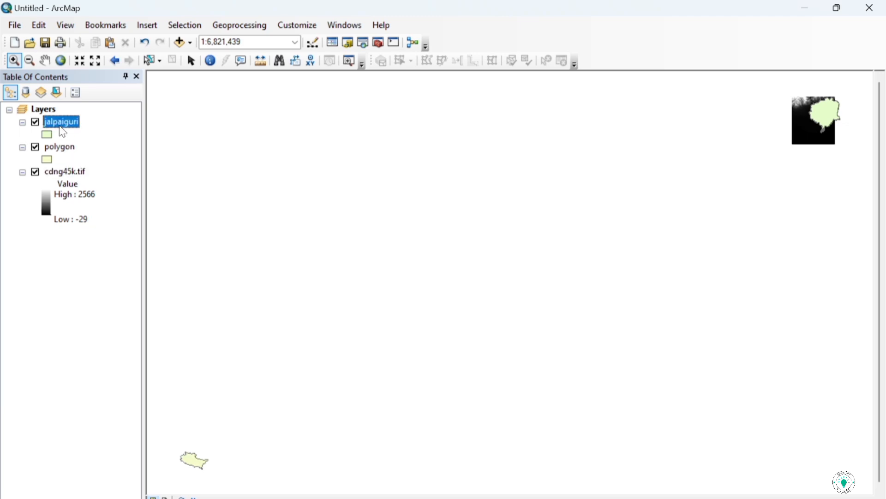
right_click(61, 129)
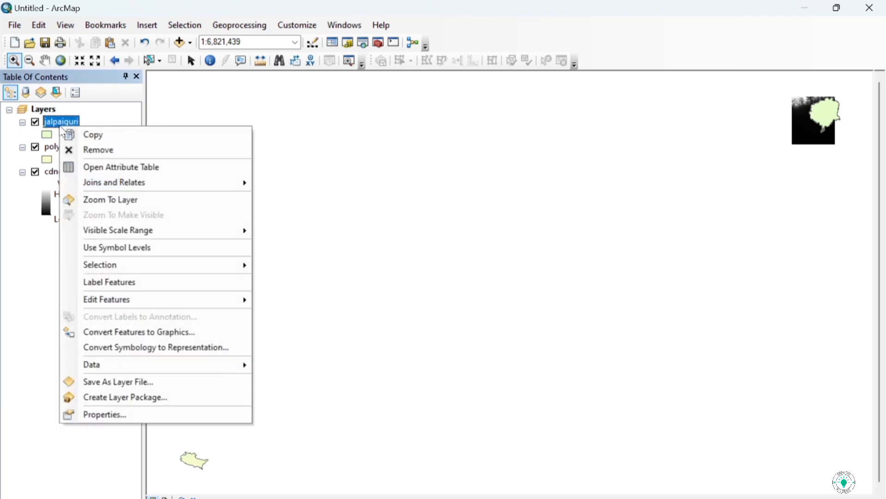
left_click(127, 201)
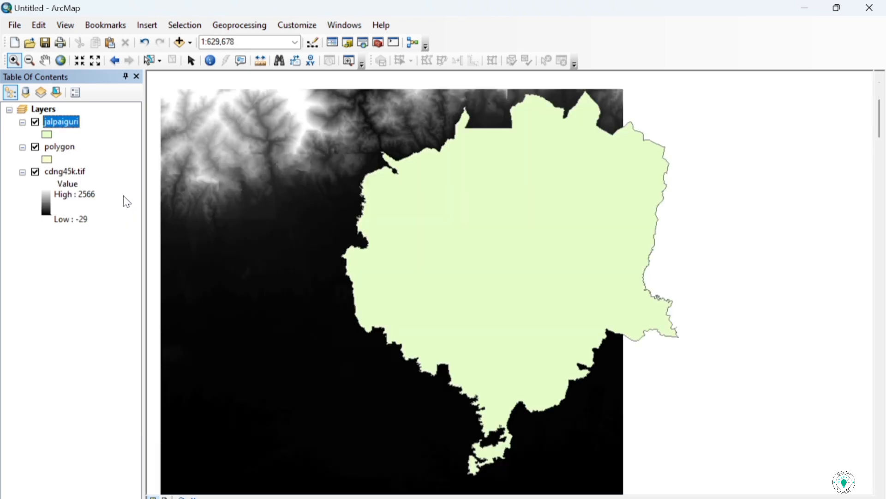
Step: Try fixed zoom in and fixed zoom out on the map, and return to the jalpaiguri layer's extent
left_click(81, 59)
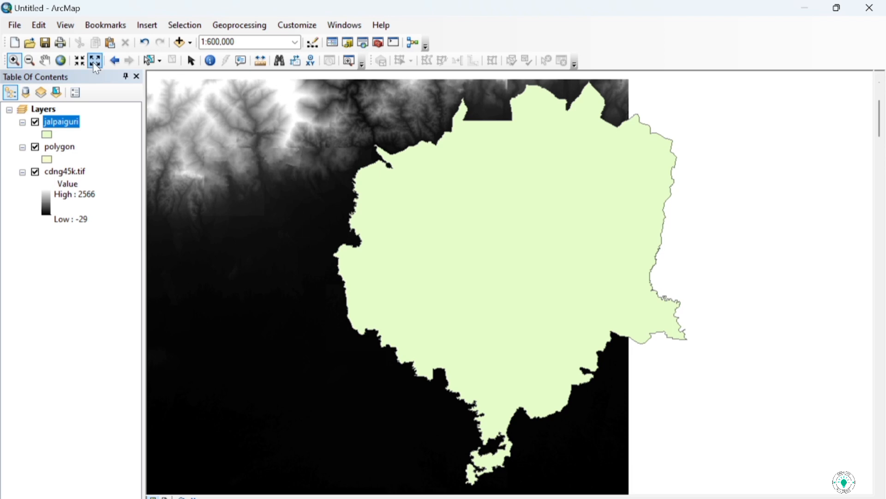
left_click(95, 64)
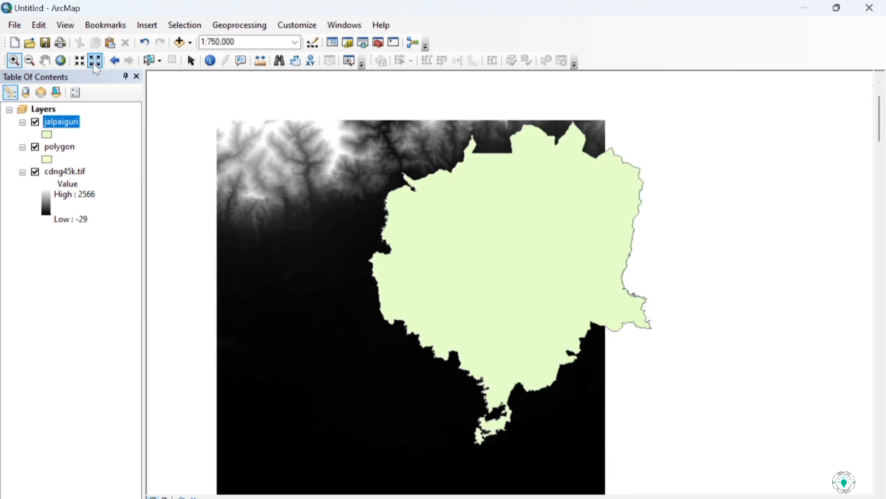
left_click_drag(347, 205, 347, 194)
left_click(80, 61)
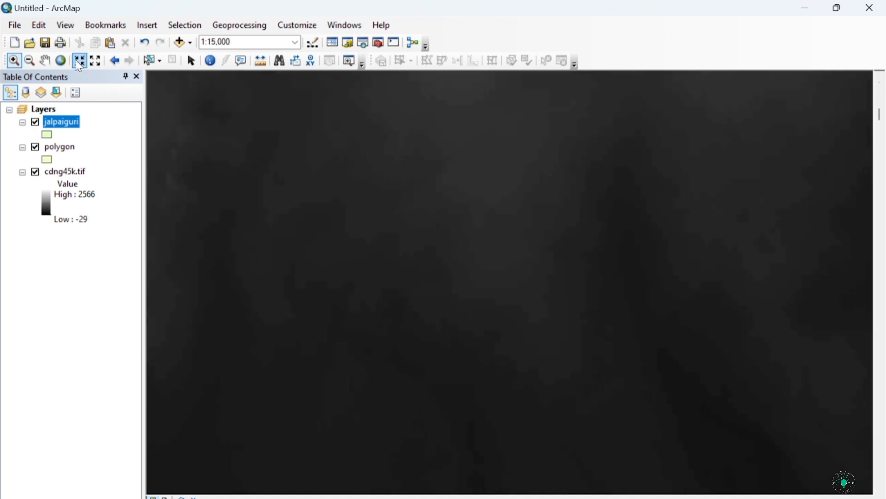
left_click(96, 63)
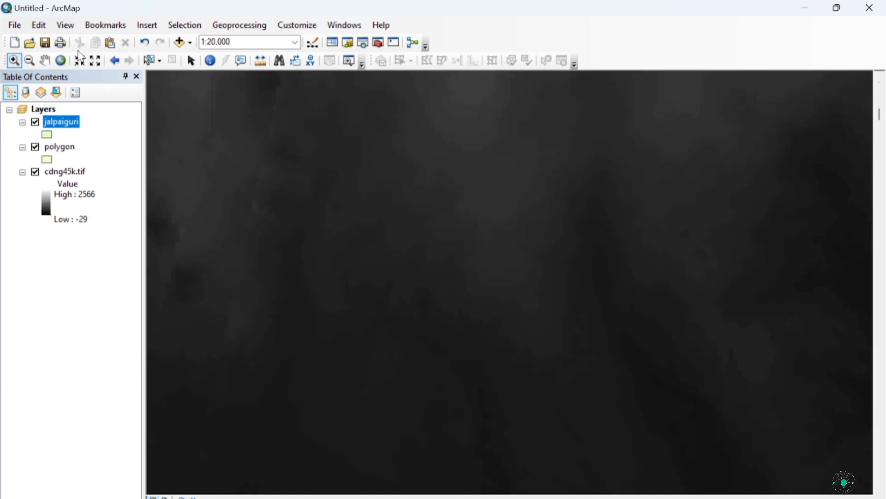
right_click(63, 122)
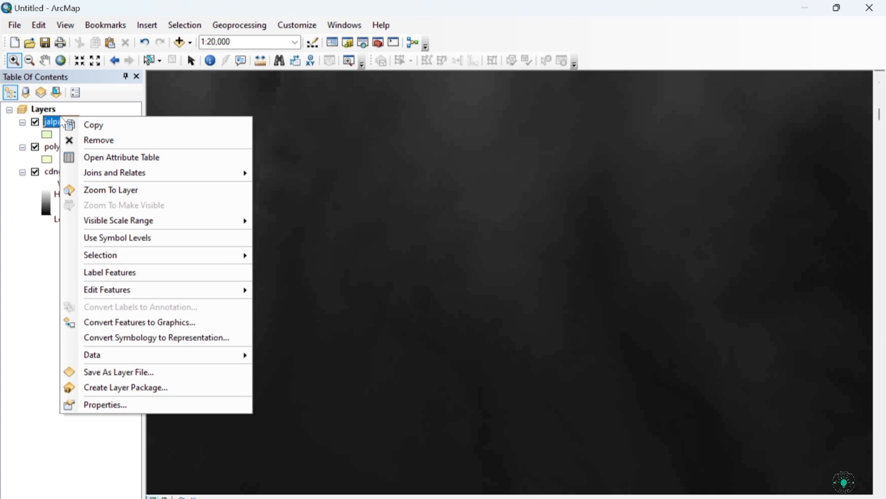
left_click(113, 190)
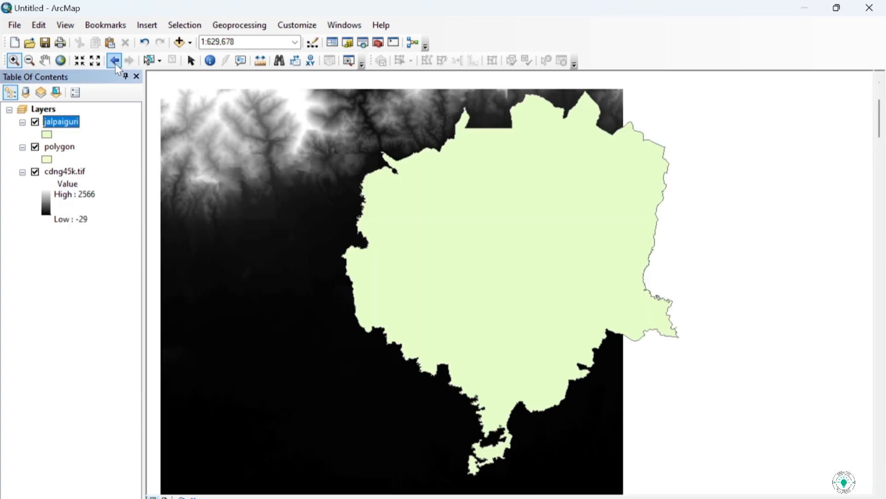
Step: Identify the pixel value at a point on the cdng45k.tif raster west of the jalpaiguri polygon, and close the results
left_click(192, 62)
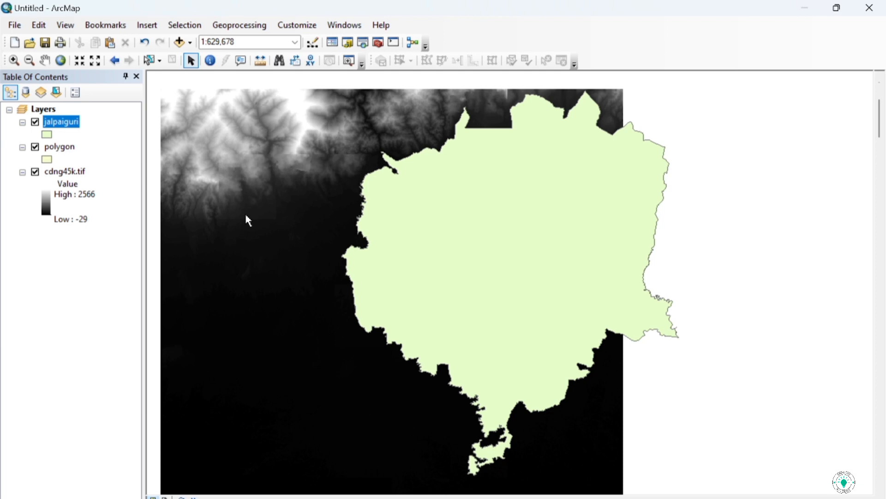
left_click(210, 60)
left_click(265, 230)
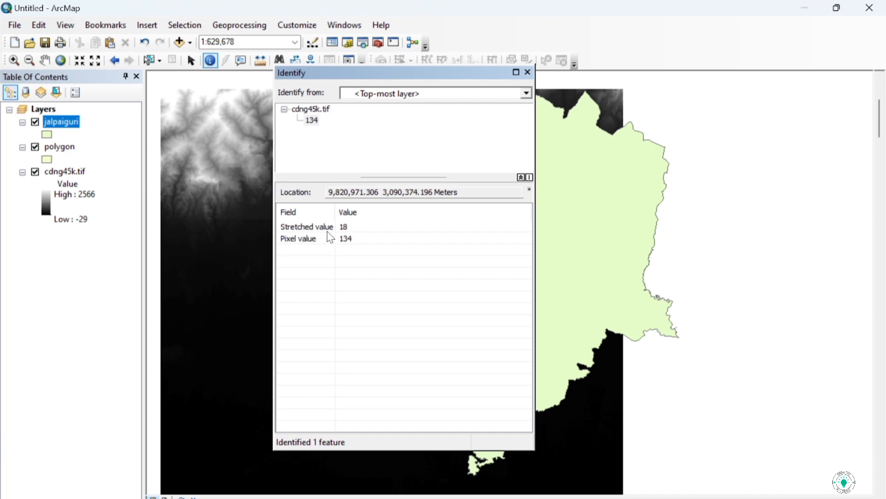
left_click(528, 72)
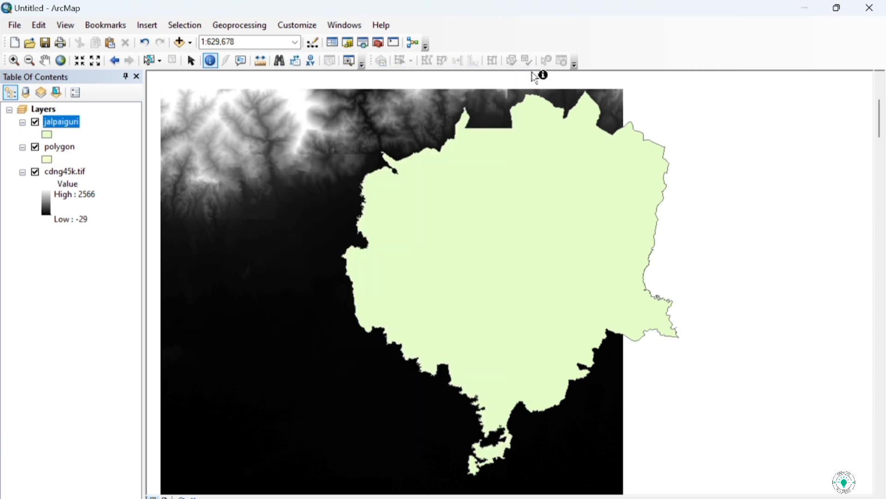
Step: Measure a diagonal straight-line distance across the dark raster area west of the jalpaiguri polygon, and close the Measure window
left_click(260, 60)
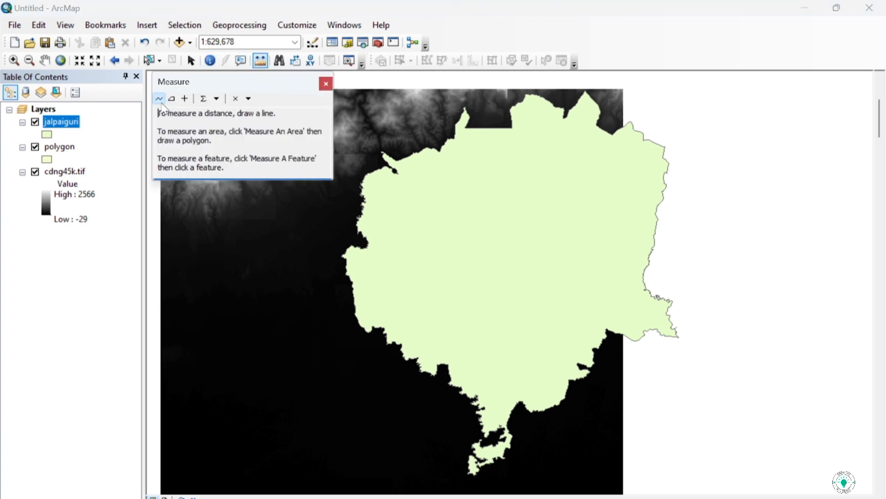
left_click(212, 243)
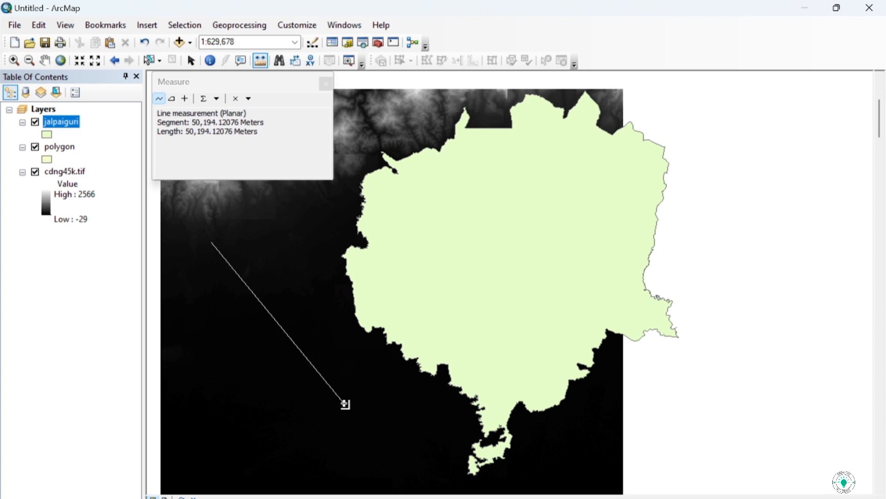
left_click(326, 83)
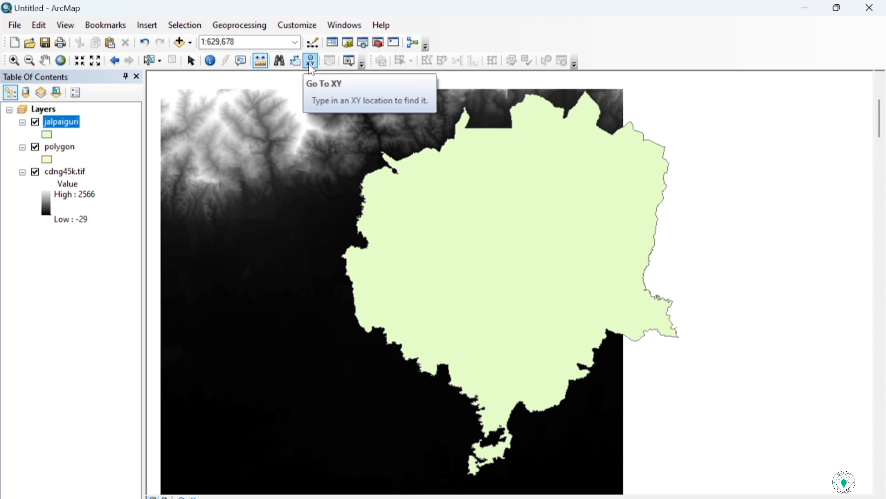
left_click(348, 60)
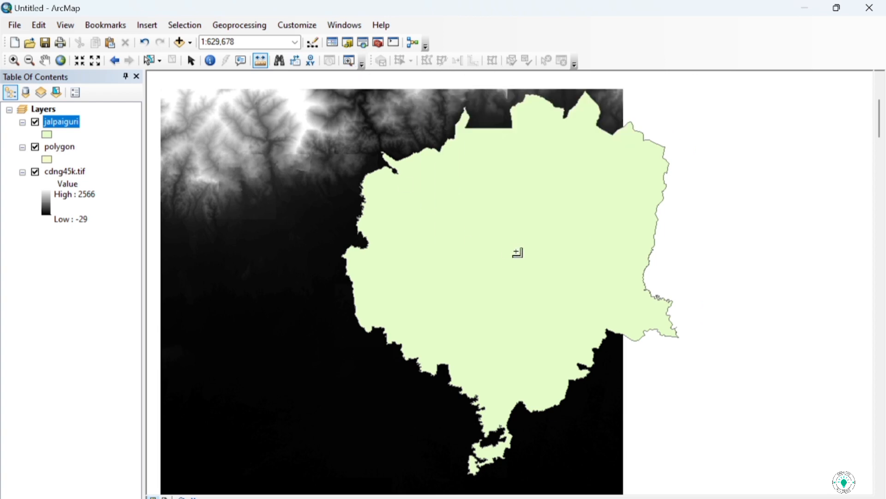
Step: Pan the map slightly east so the whole western edge of the raster stays in view
left_click(49, 62)
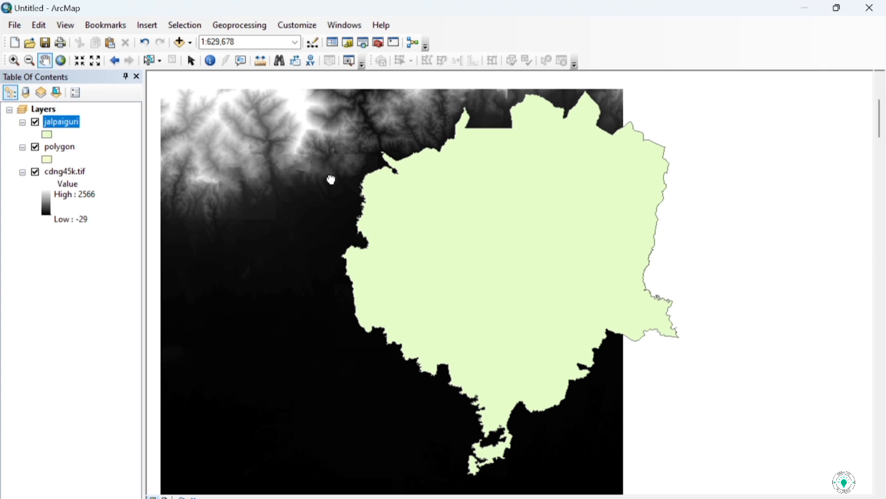
left_click_drag(331, 179, 383, 176)
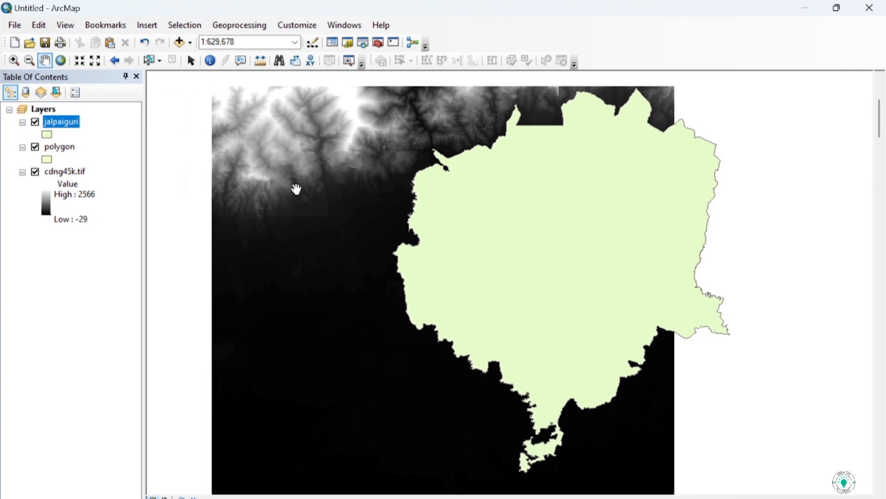
left_click_drag(279, 181, 266, 174)
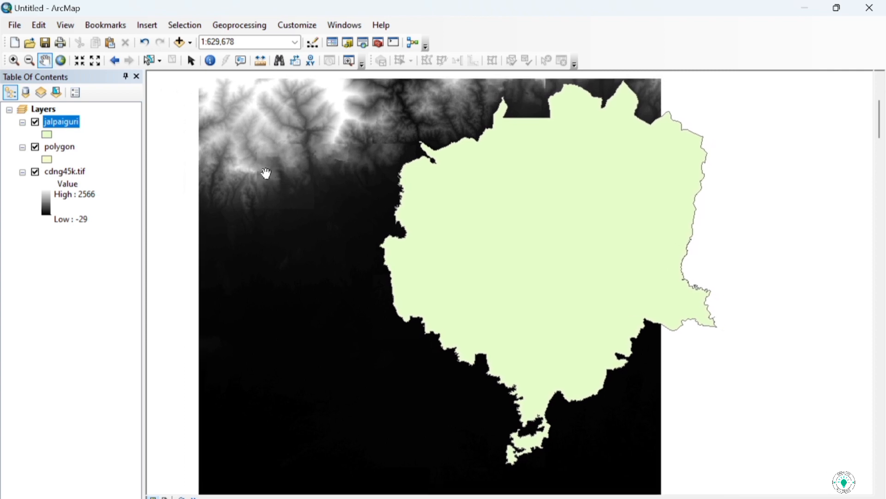
mouse_move(354, 205)
left_mouse_down()
mouse_move(346, 223)
mouse_move(343, 213)
left_mouse_up()
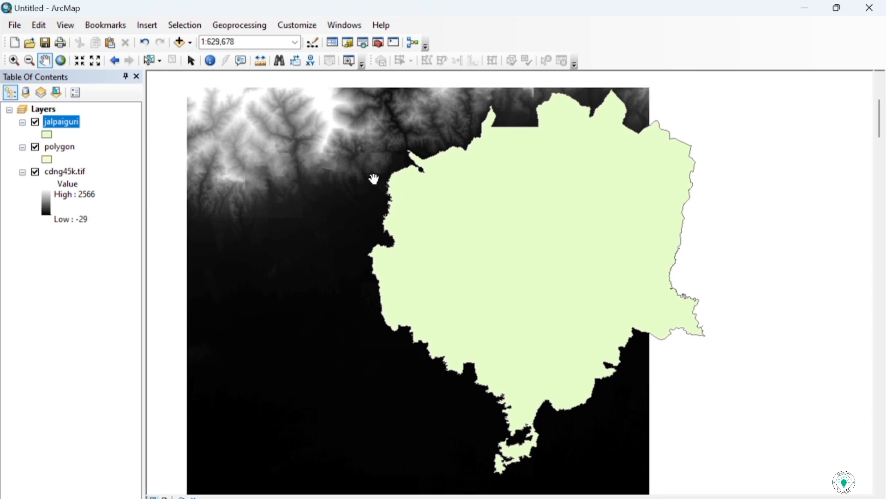
left_click_drag(363, 179, 352, 172)
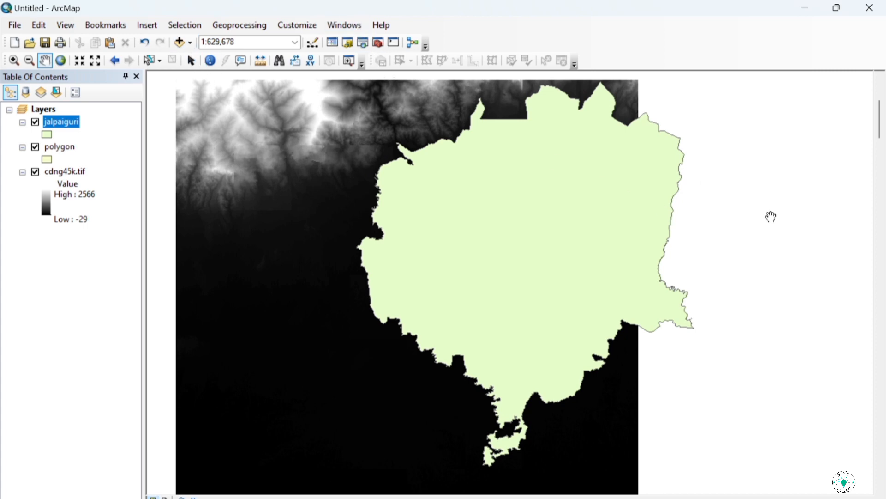
left_click(347, 26)
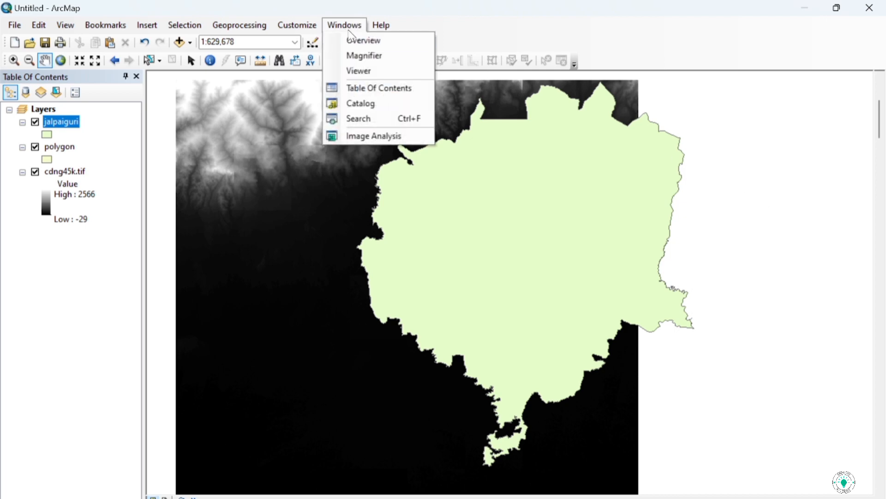
left_click(462, 21)
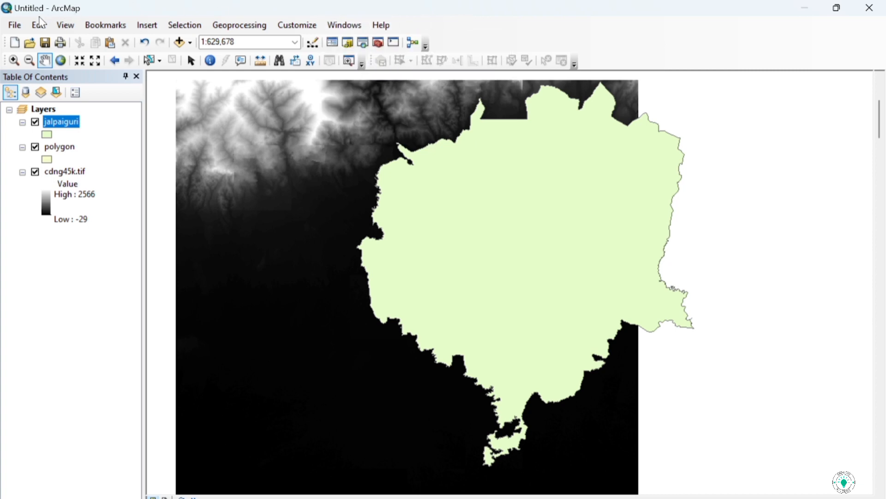
Step: Switch the map to layout view and return to data view
left_click(16, 26)
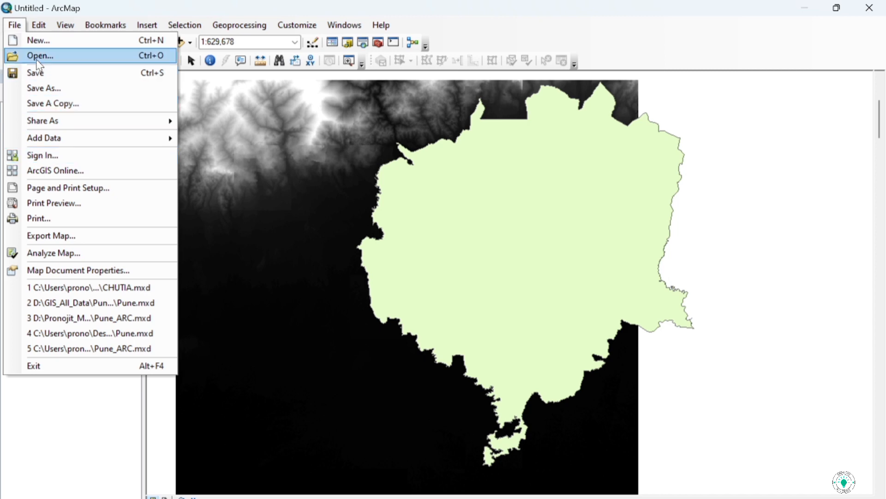
mouse_move(38, 31)
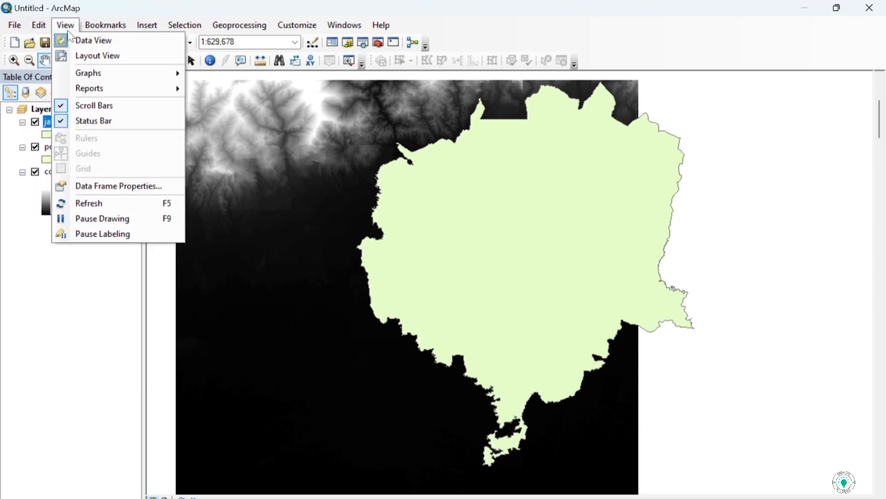
left_click(86, 57)
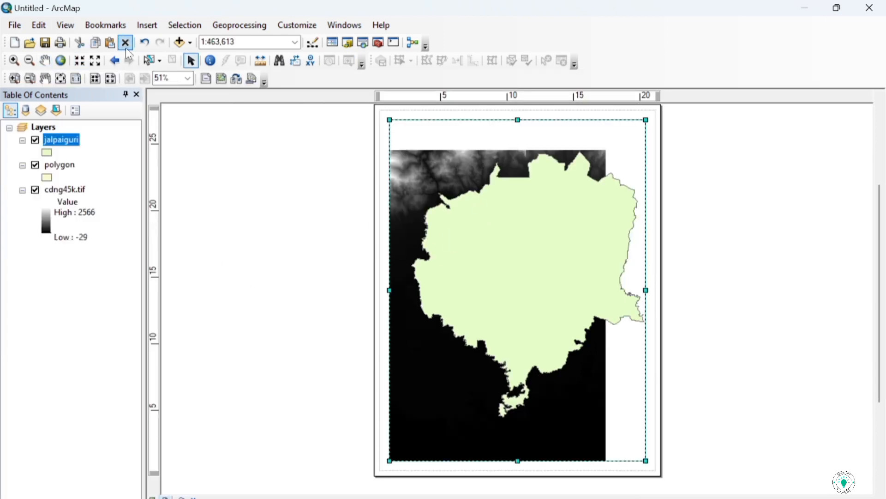
left_click(65, 25)
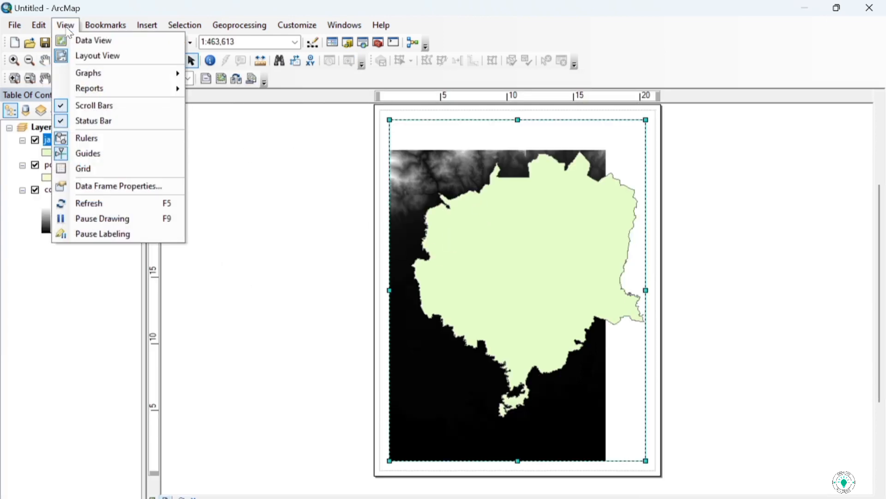
left_click(83, 44)
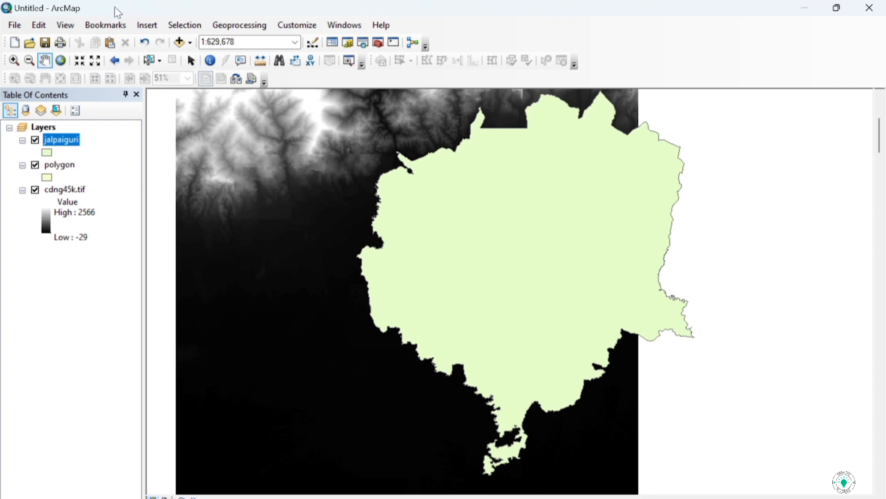
left_click(107, 26)
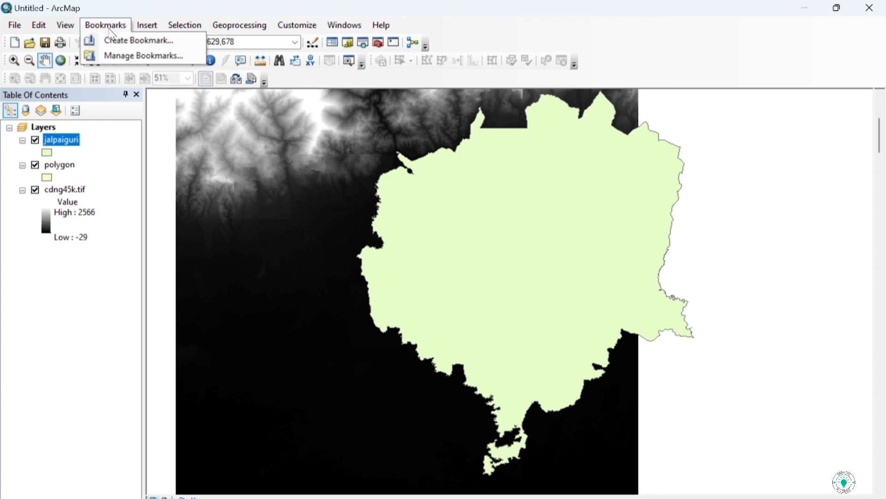
left_click(109, 26)
left_click(147, 26)
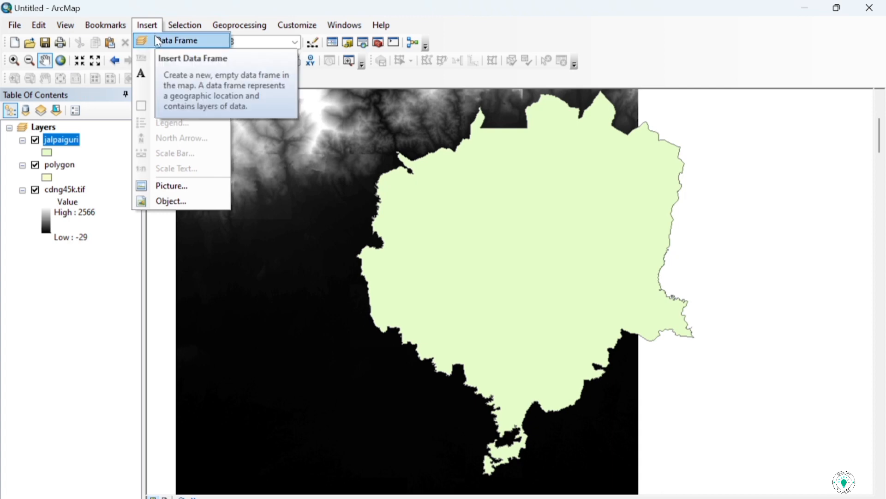
mouse_move(208, 92)
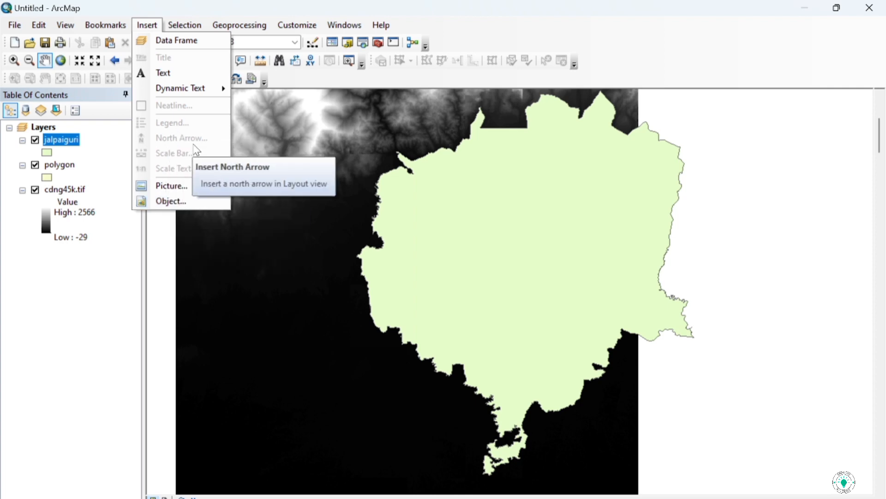
mouse_move(180, 30)
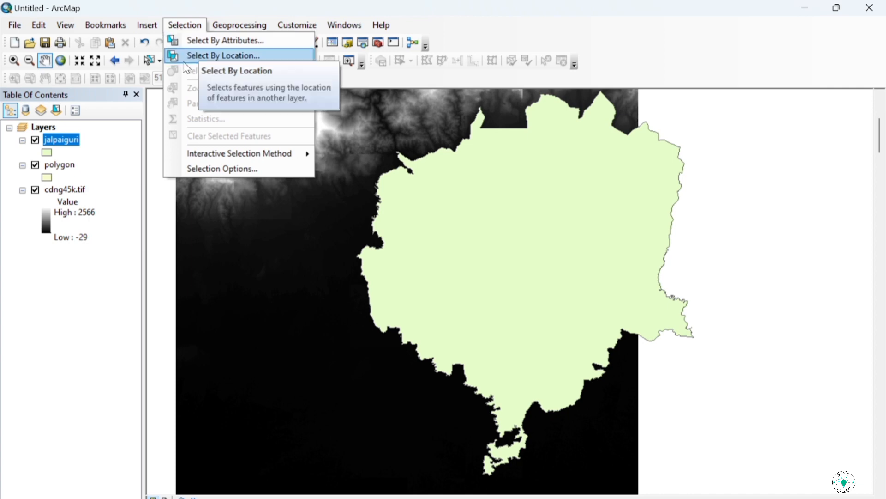
left_click(200, 56)
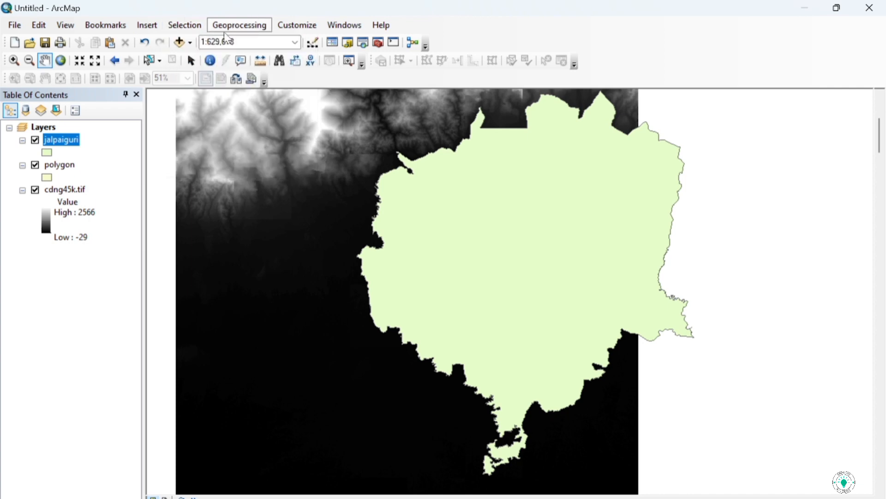
Step: Open the Buffer geoprocessing tool and dismiss it without running it
left_click(225, 33)
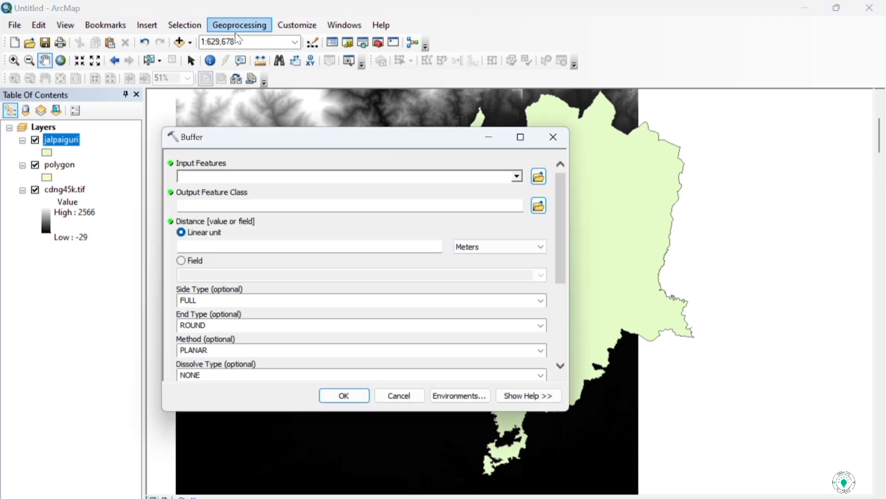
left_click(553, 137)
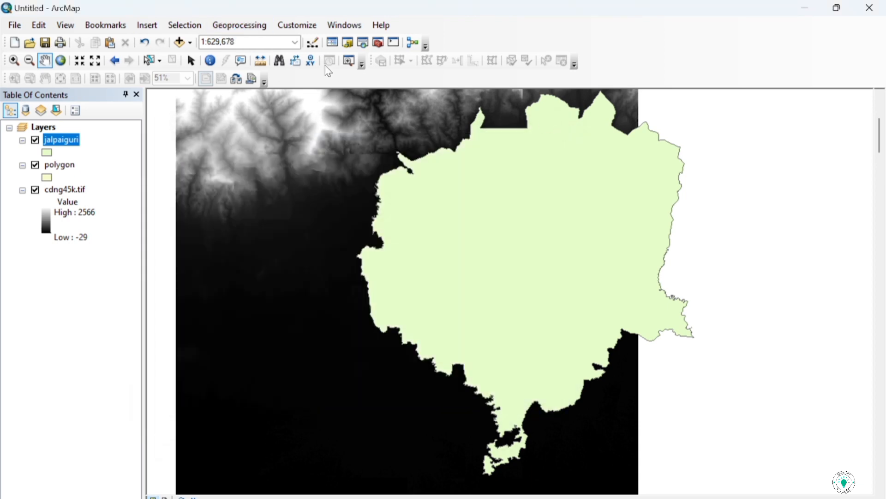
left_click(243, 28)
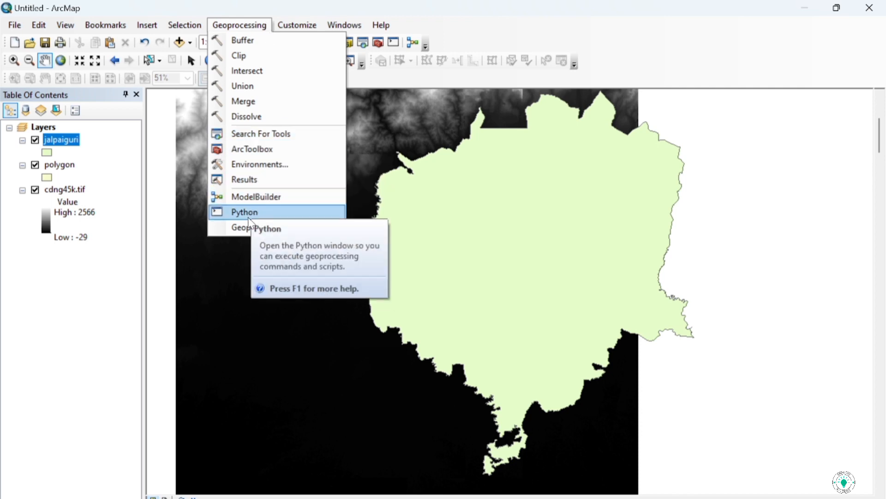
Step: Show the Editor toolbar and hide it again
mouse_move(294, 31)
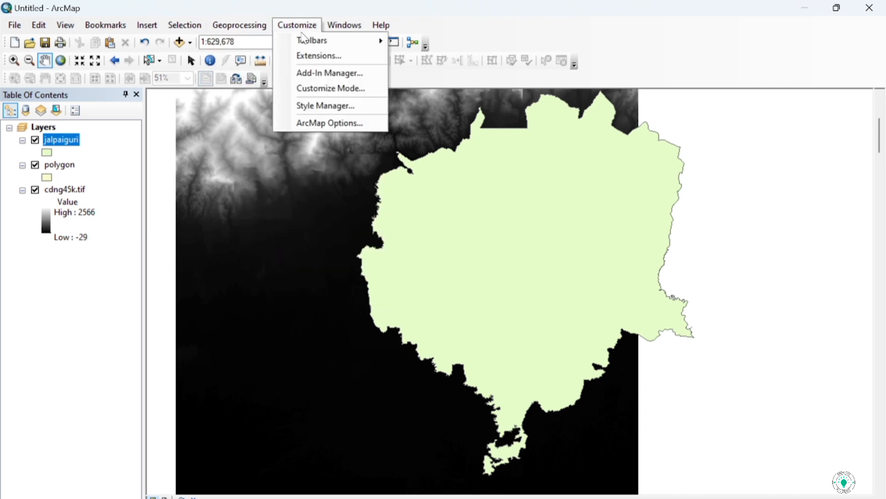
mouse_move(303, 39)
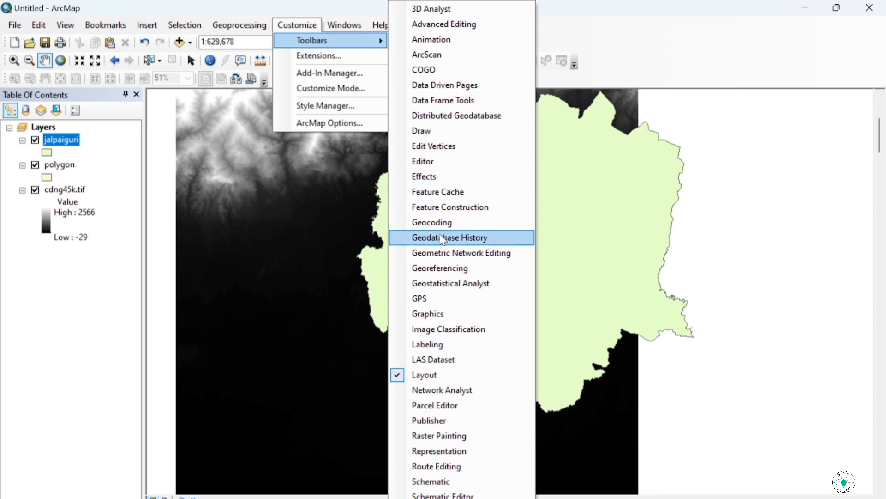
left_click(423, 162)
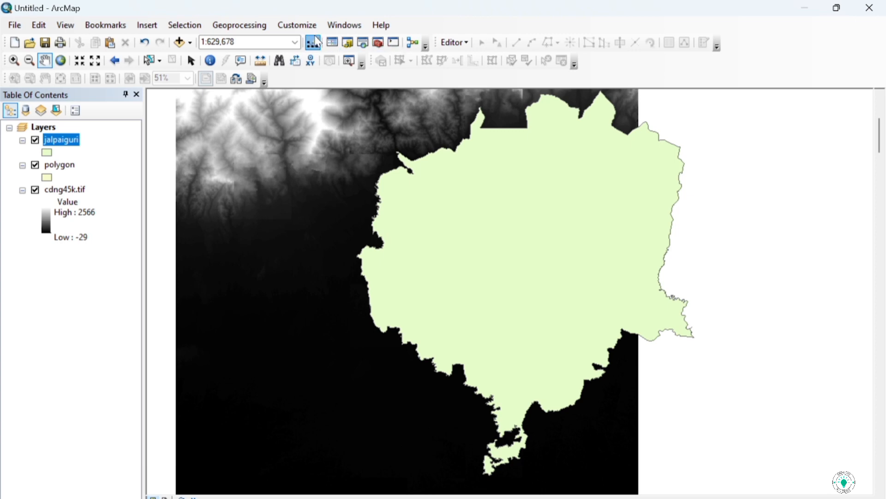
left_click(301, 29)
mouse_move(312, 41)
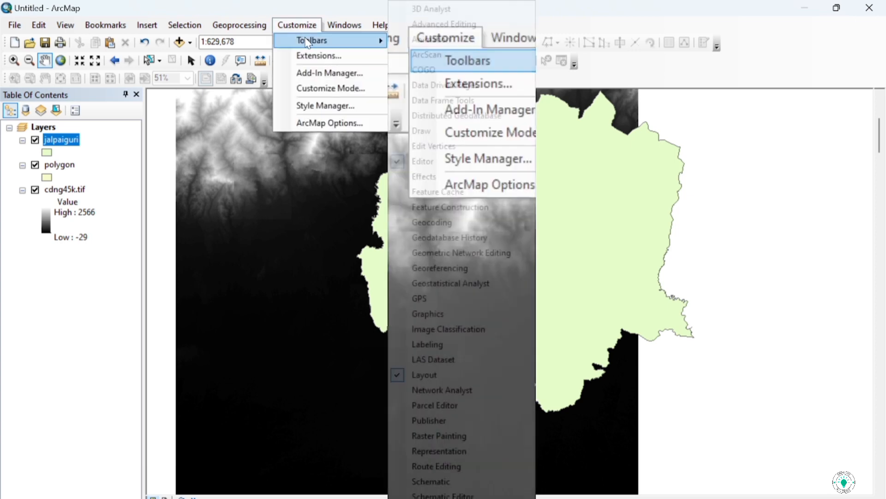
left_click(455, 166)
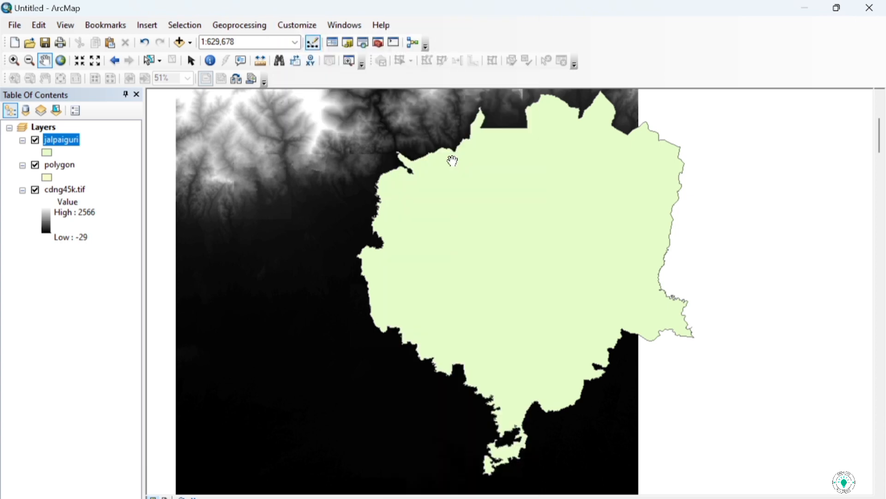
Step: Open the Catalog window and dock it beside the map, keeping the whole jalpaiguri polygon in view
left_click(351, 28)
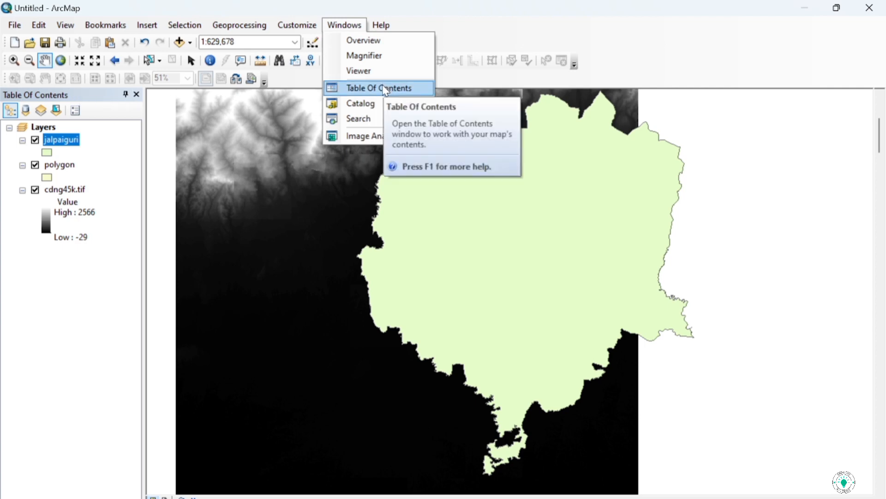
left_click(366, 104)
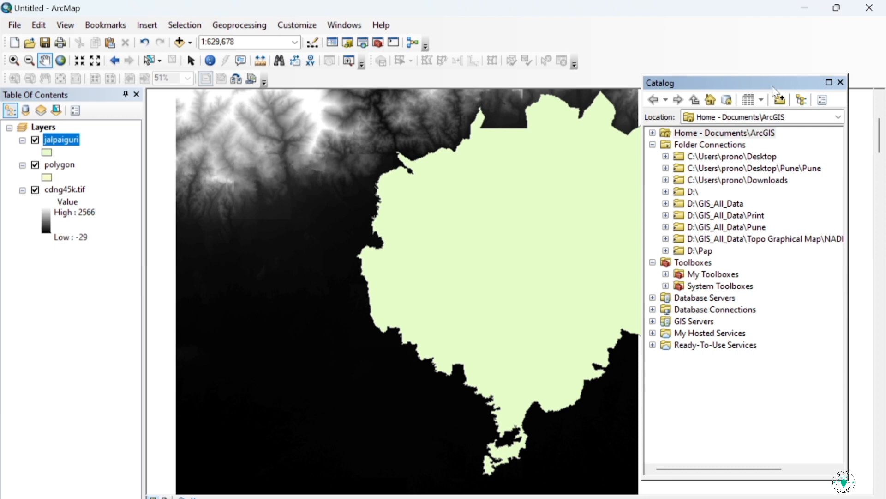
left_click_drag(772, 85, 866, 297)
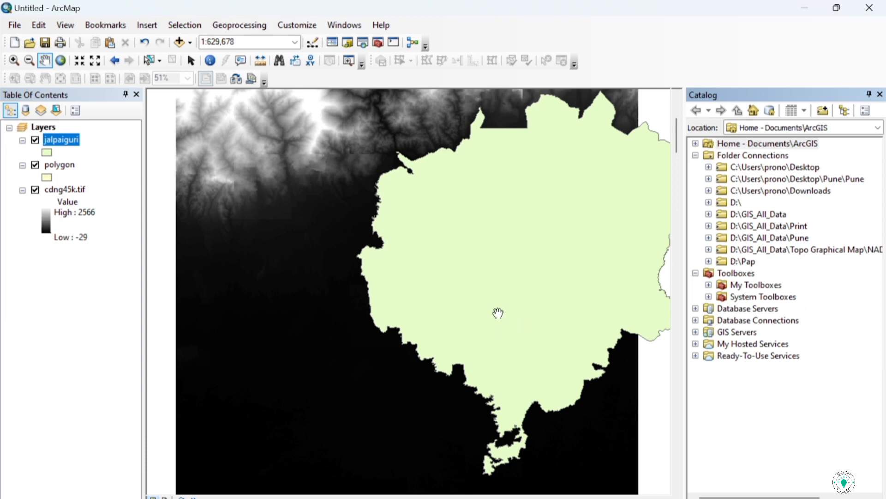
left_click_drag(497, 312, 382, 313)
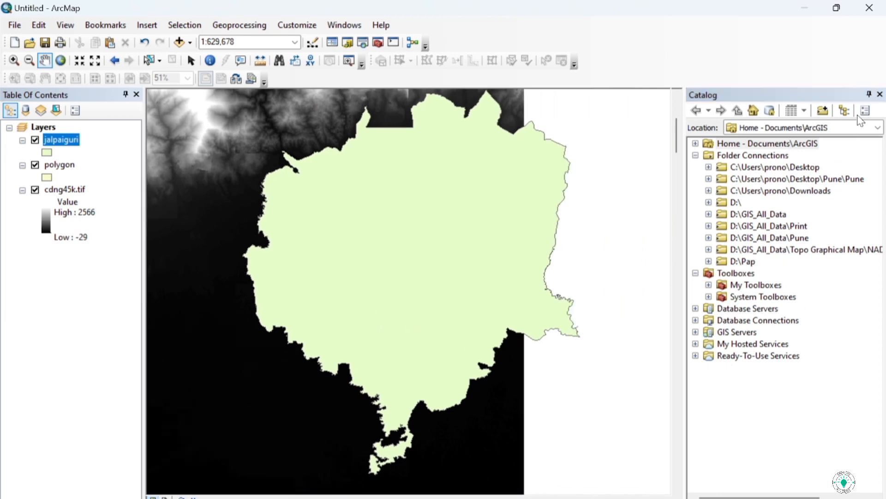
Step: Close and reopen the docked Catalog window, set it to auto-hide, and expand it from its collapsed state
left_click(881, 95)
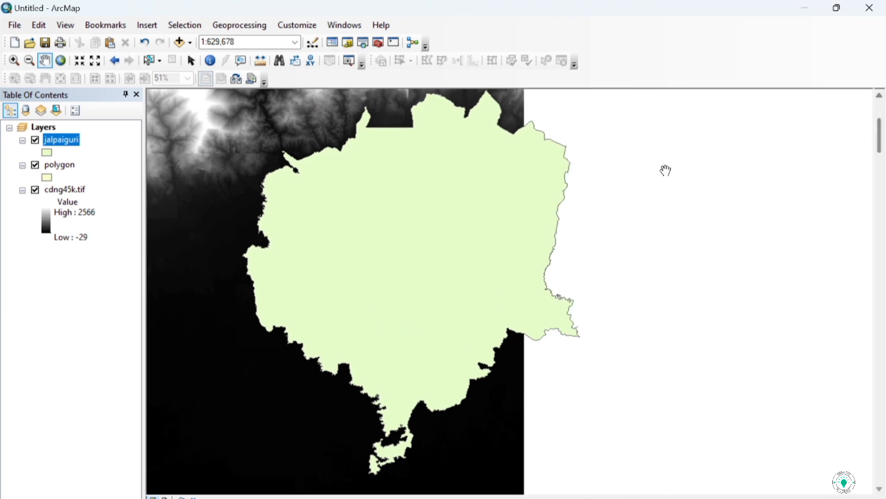
left_click(297, 26)
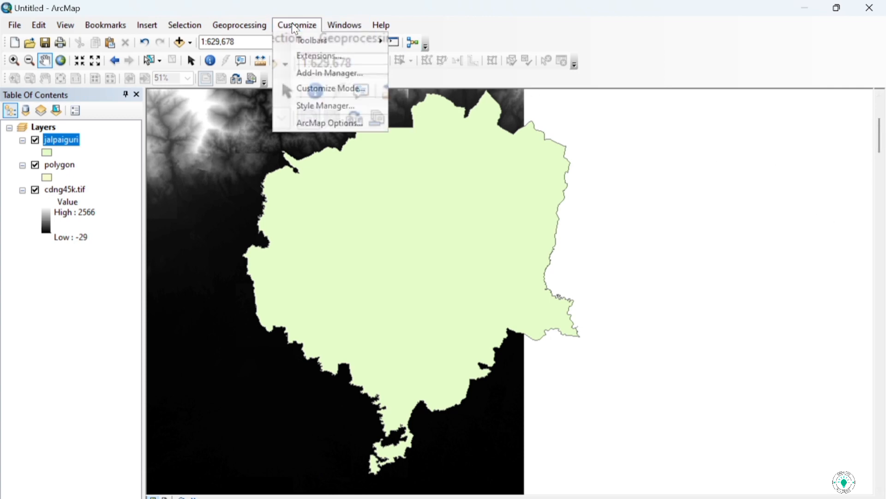
mouse_move(345, 25)
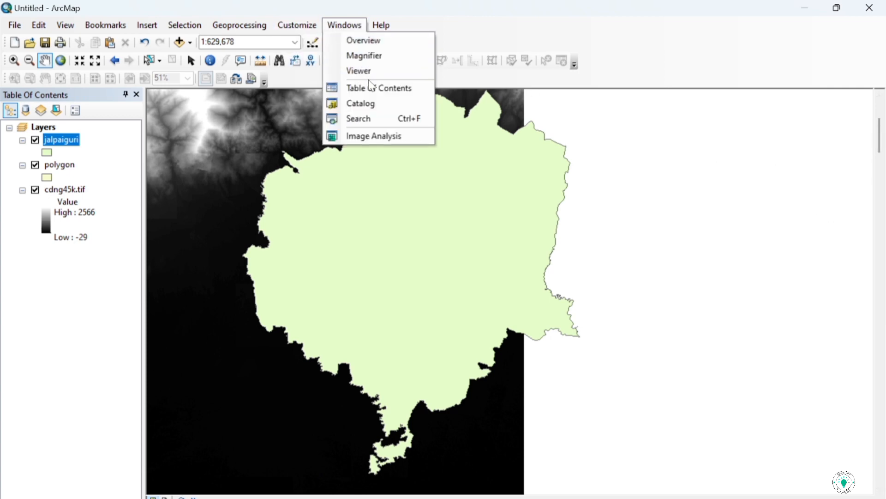
left_click(369, 106)
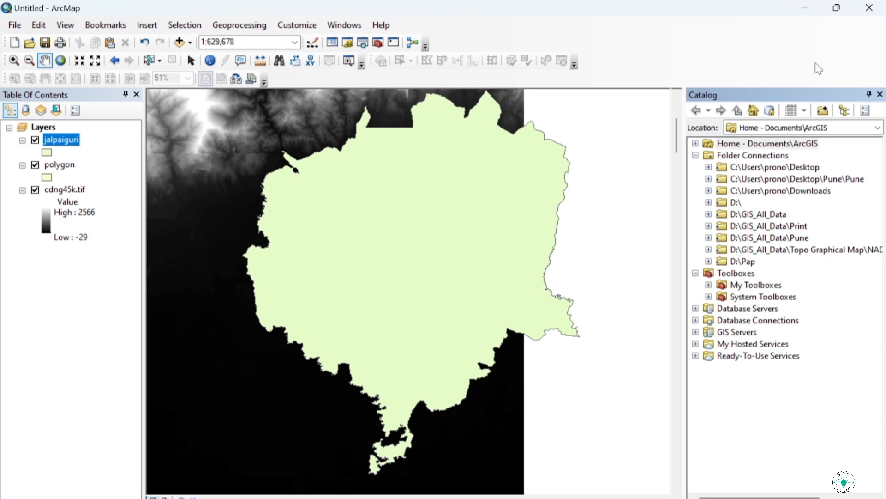
left_click(871, 95)
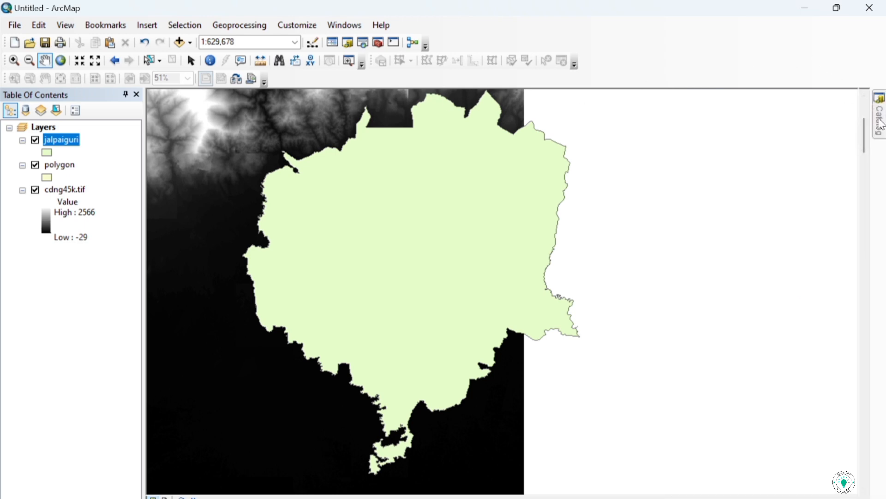
mouse_move(881, 124)
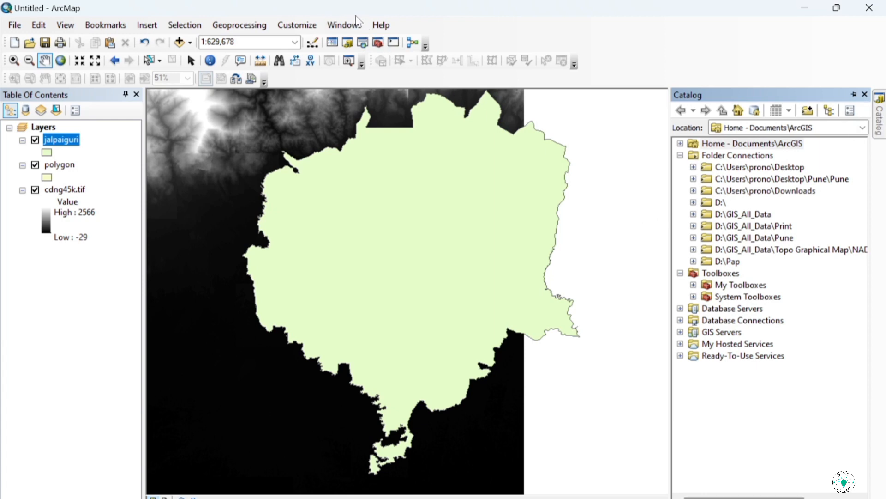
Step: Review the available windows and help commands, and close the Catalog window
left_click(360, 29)
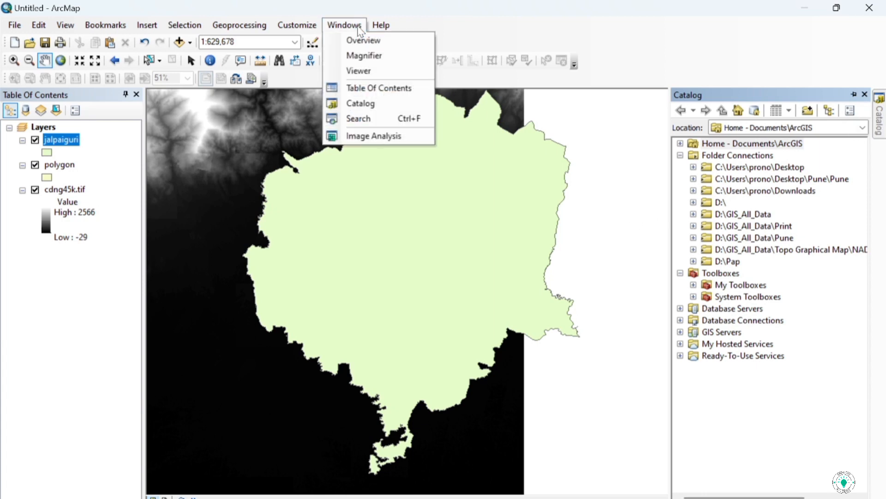
mouse_move(378, 32)
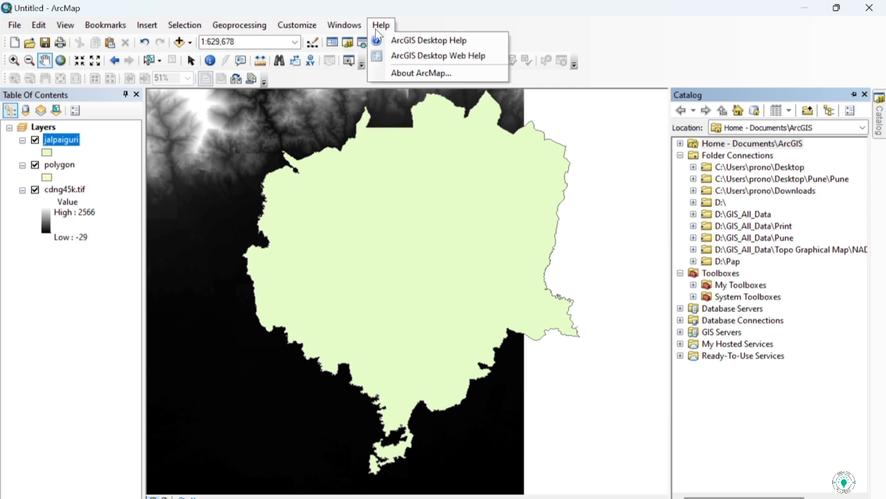
left_click(650, 39)
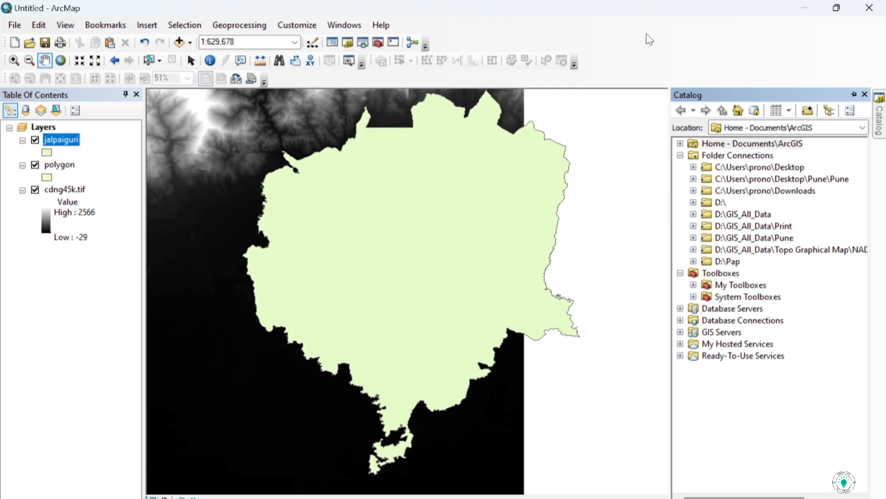
left_click(865, 94)
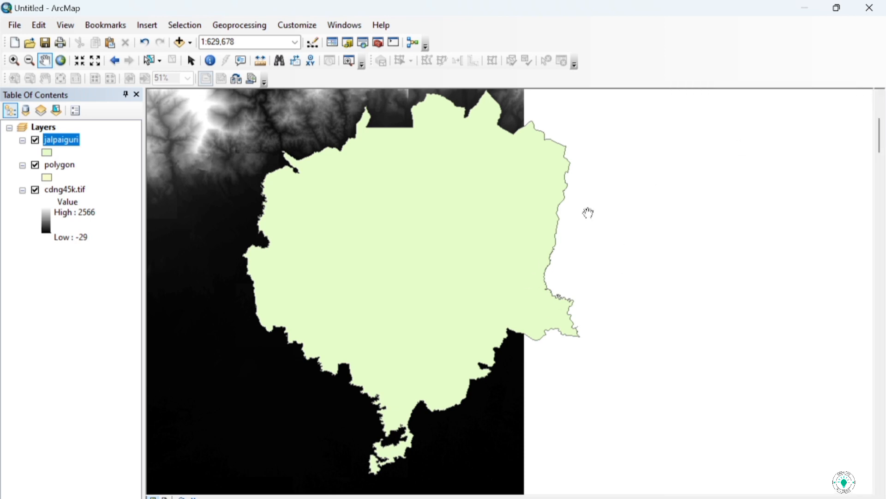
Step: Open the Catalog window and add a folder connection to the MSC GIS folder on the Desktop
left_click_drag(462, 198, 527, 200)
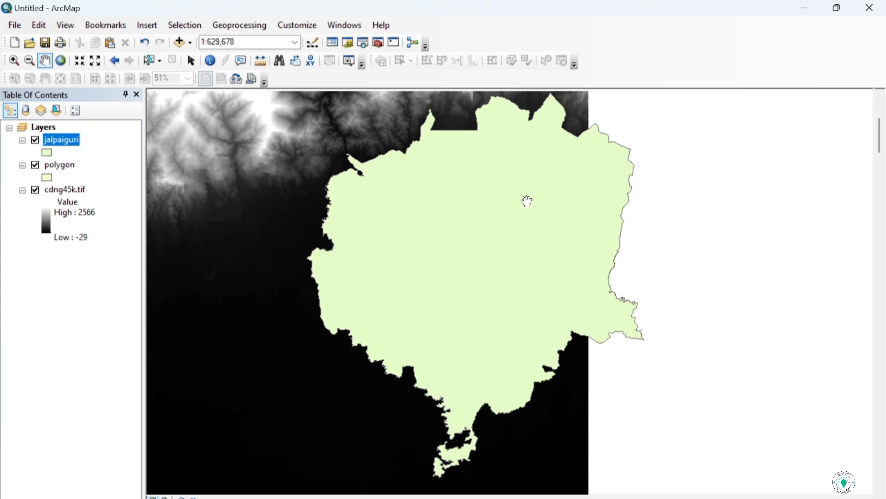
left_click(358, 30)
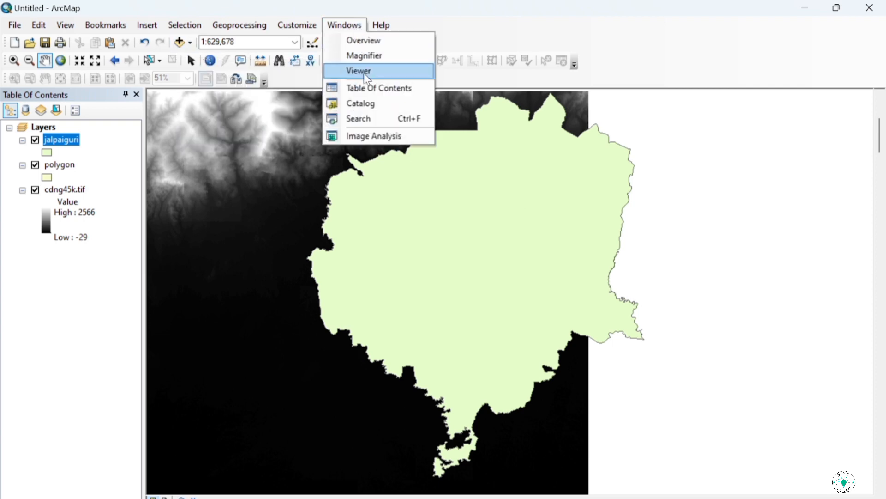
left_click(365, 105)
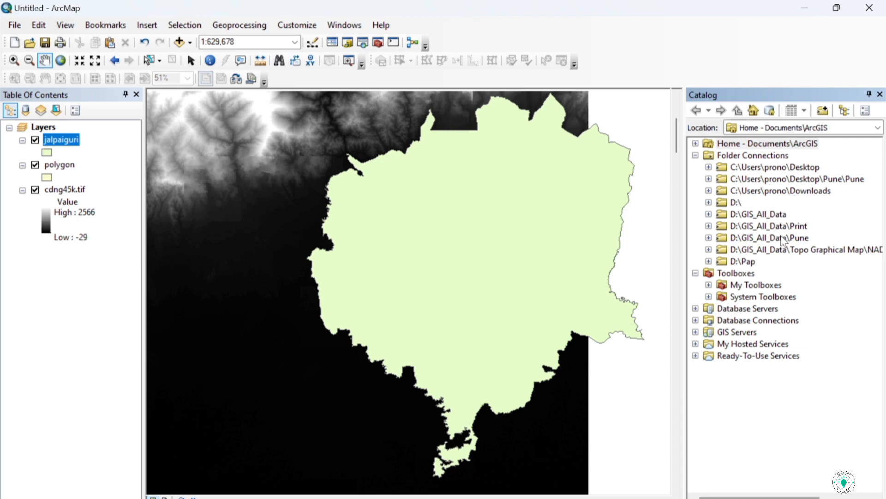
left_click(822, 113)
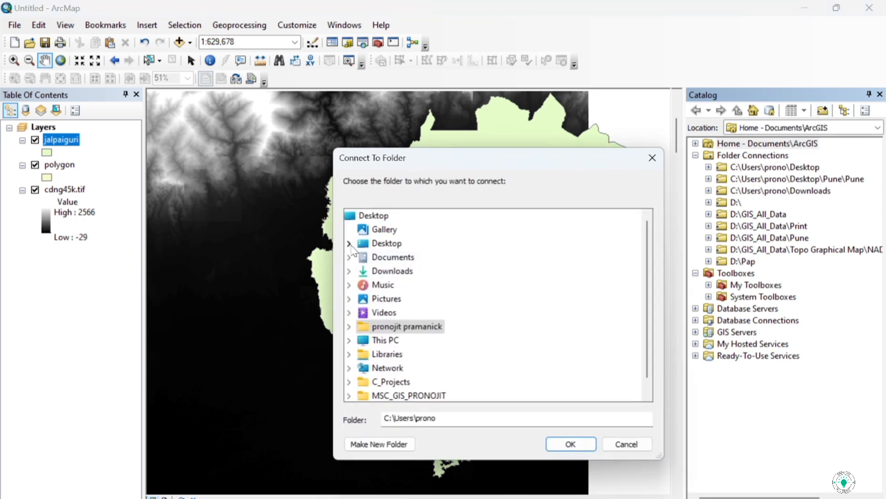
left_click(350, 243)
double_click(407, 270)
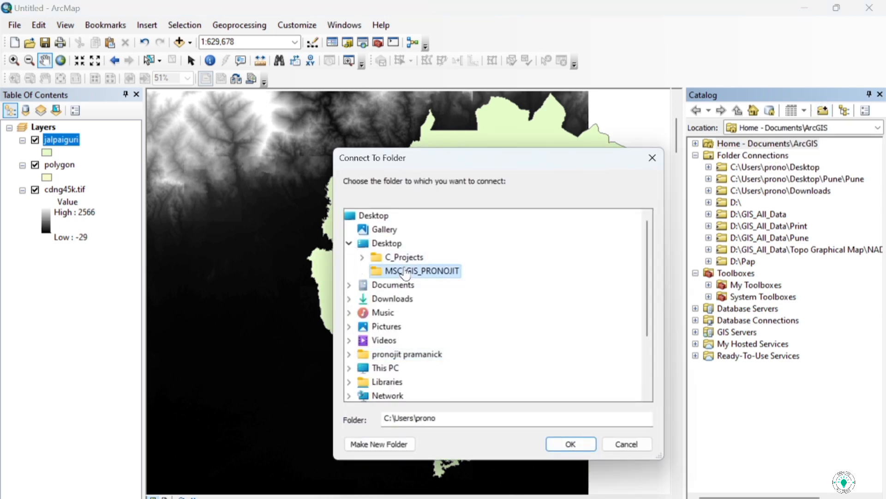
left_click(571, 443)
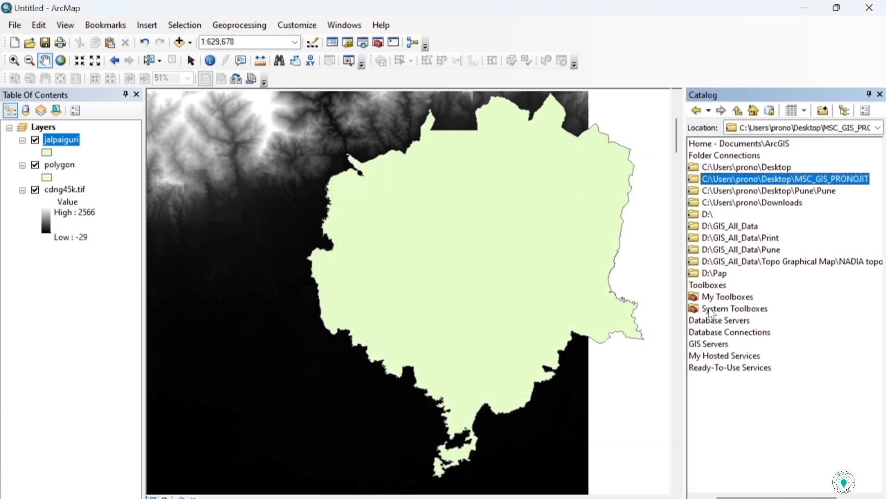
Step: Widen the Catalog window, then expand the newly connected MSC GIS folder to view its contents and collapse it
left_click_drag(685, 299, 643, 300)
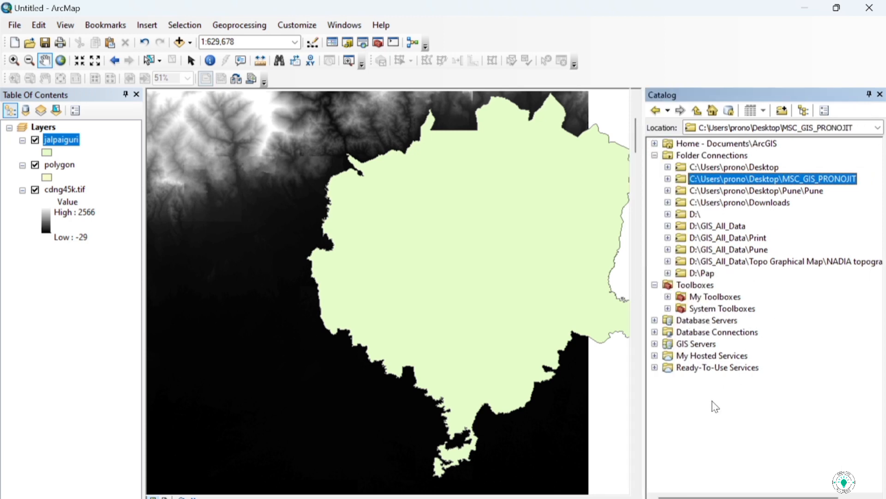
left_click(668, 179)
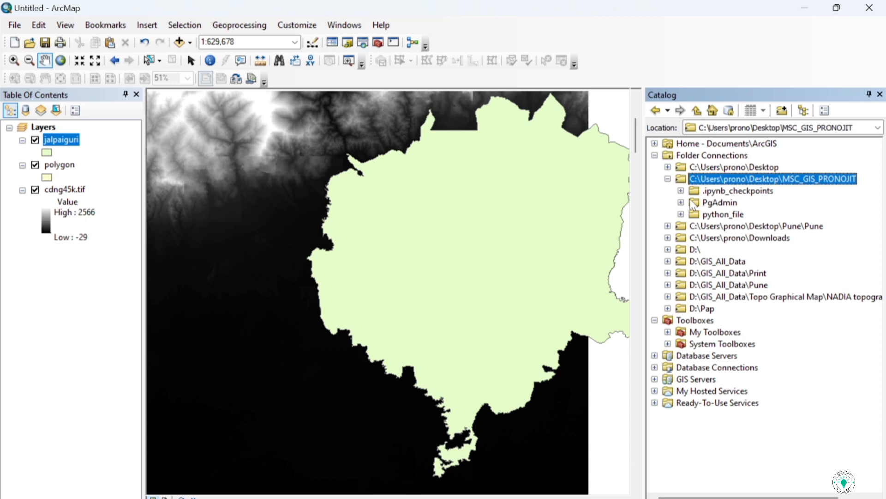
left_click(668, 180)
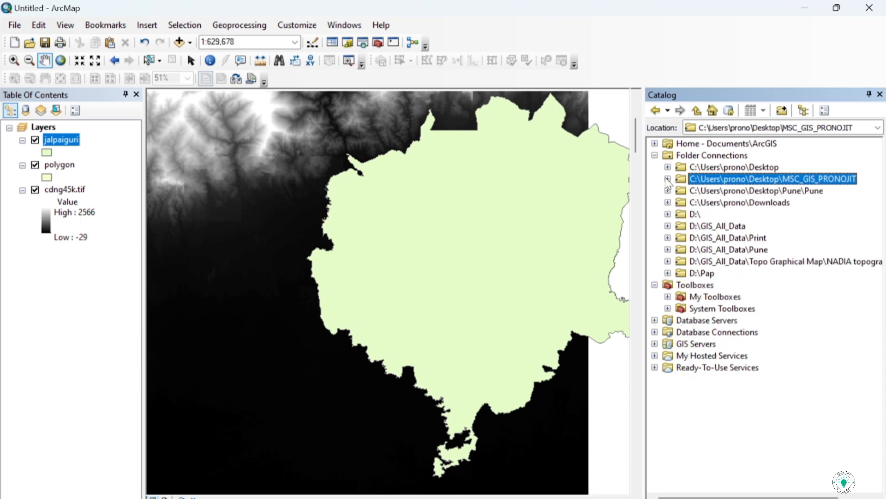
left_click(668, 214)
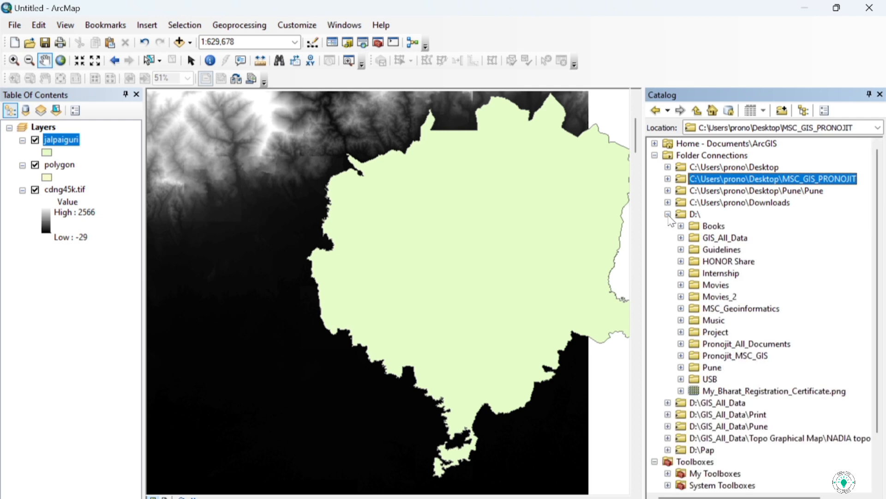
left_click(681, 237)
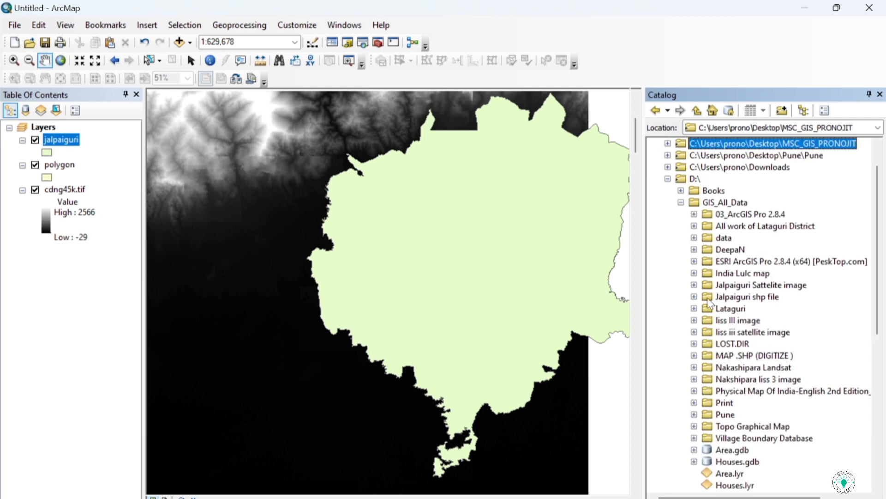
left_click(694, 320)
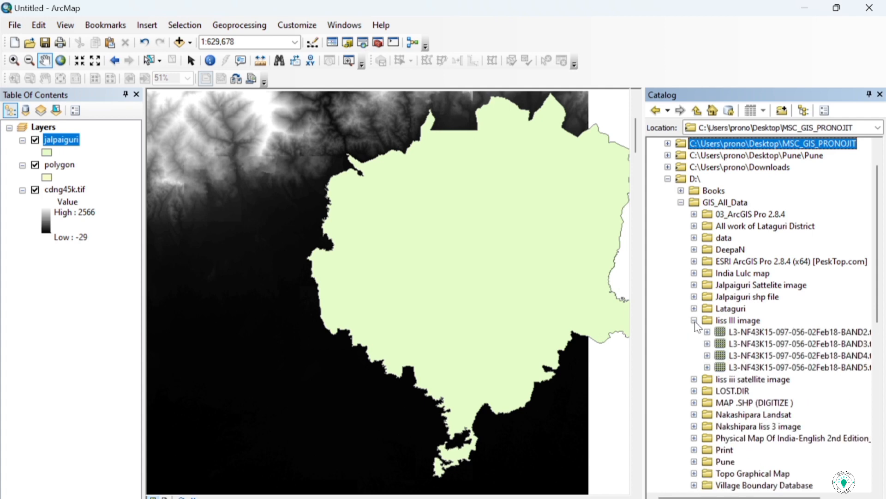
left_click(735, 332)
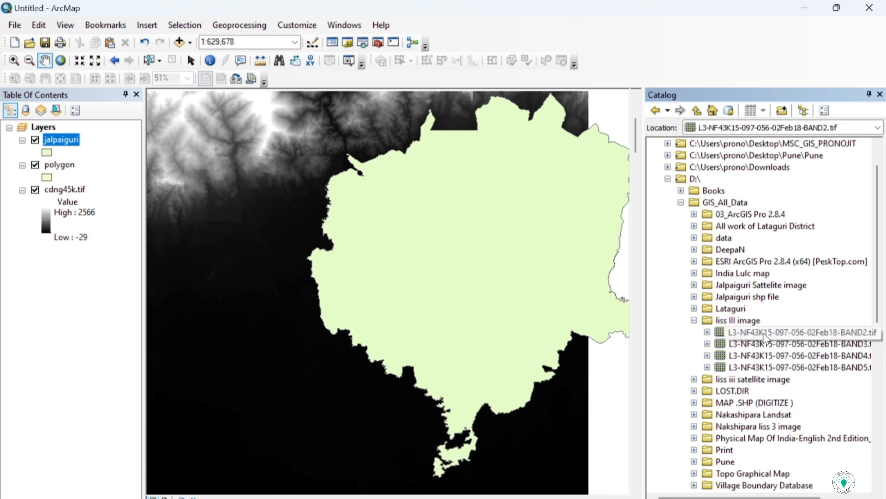
left_click_drag(764, 335, 94, 282)
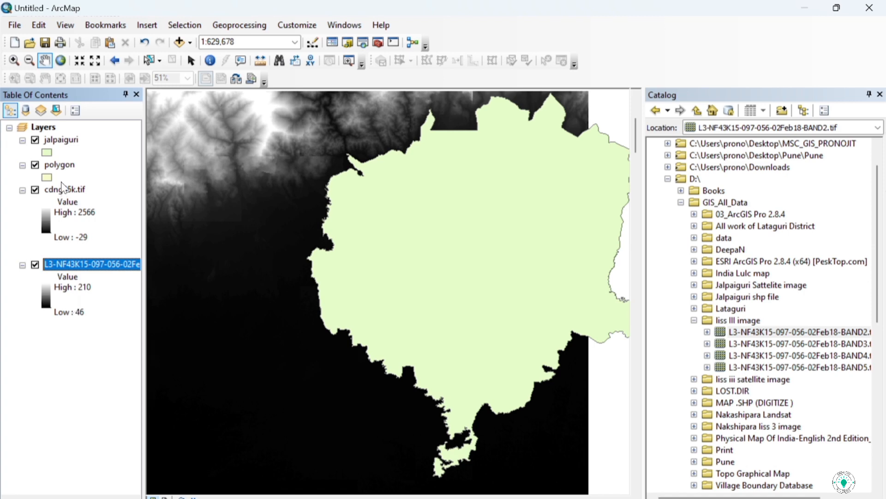
Step: Remove the cdng45k.tif layer and zoom the map to the BAND2 raster layer
right_click(65, 189)
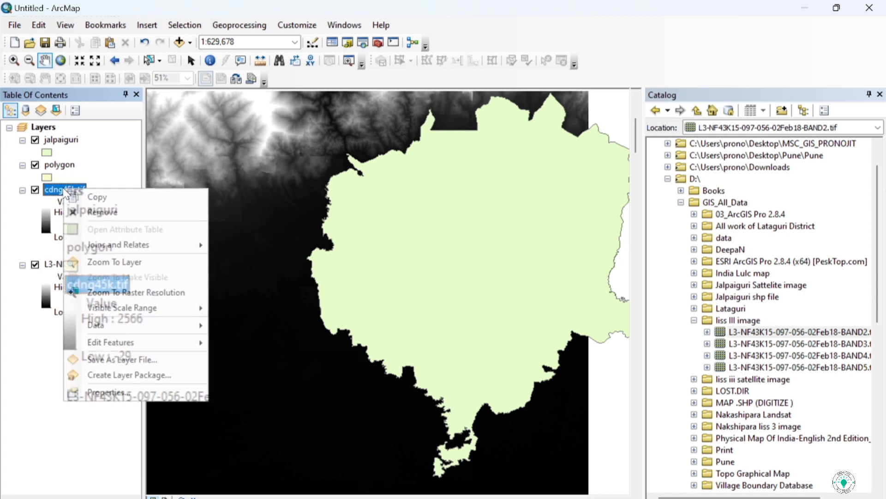
left_click(97, 213)
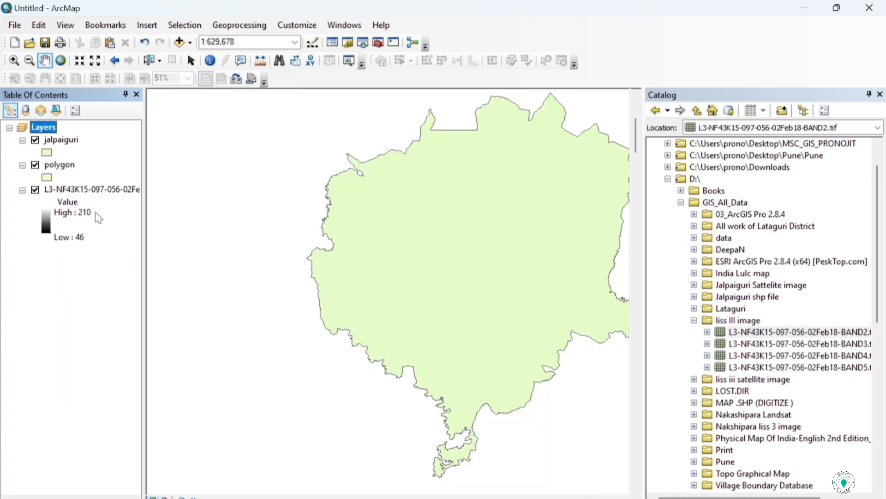
right_click(77, 187)
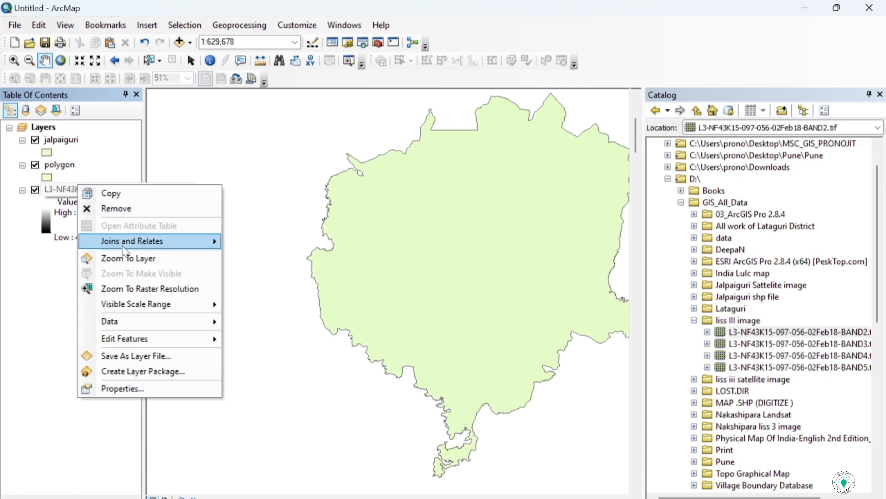
left_click(116, 258)
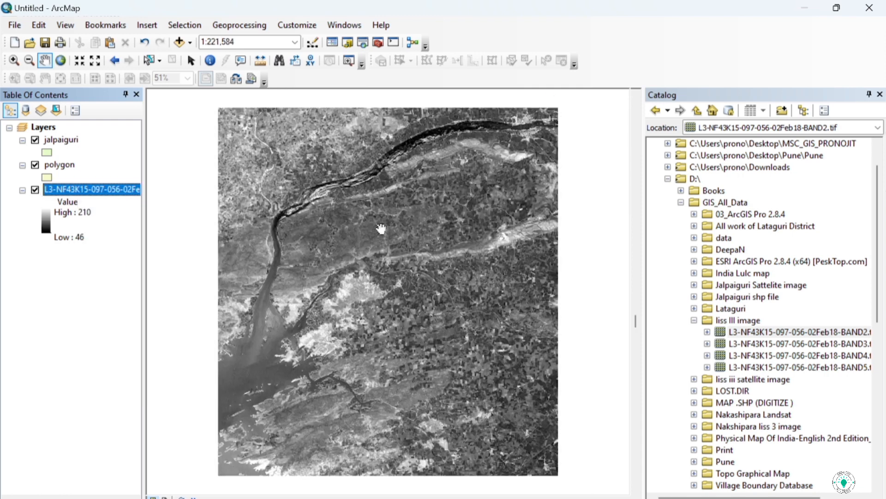
Step: Collapse the liss III image folder and the D:\ connection, and close the Catalog window
left_click(693, 321)
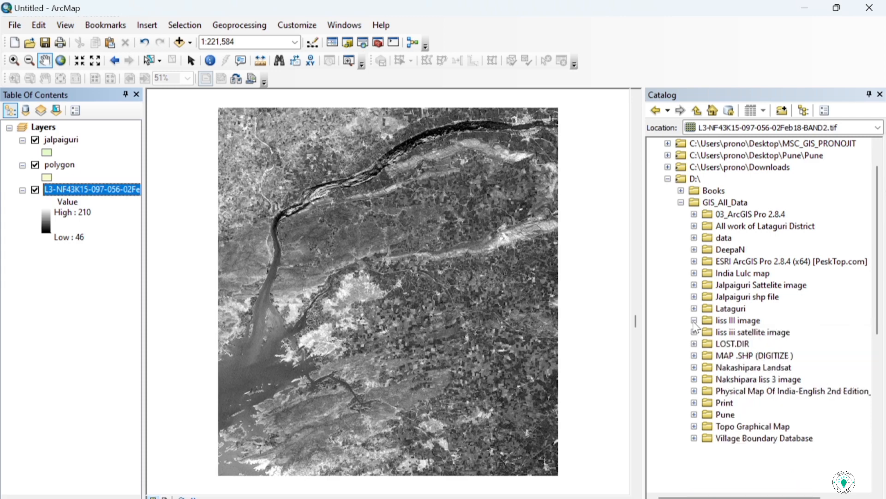
left_click(668, 179)
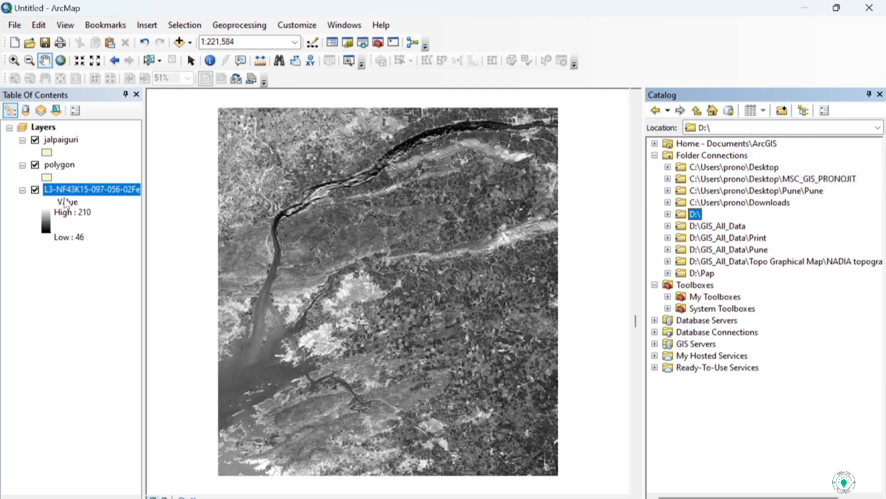
left_click(880, 94)
left_click_drag(283, 272, 340, 264)
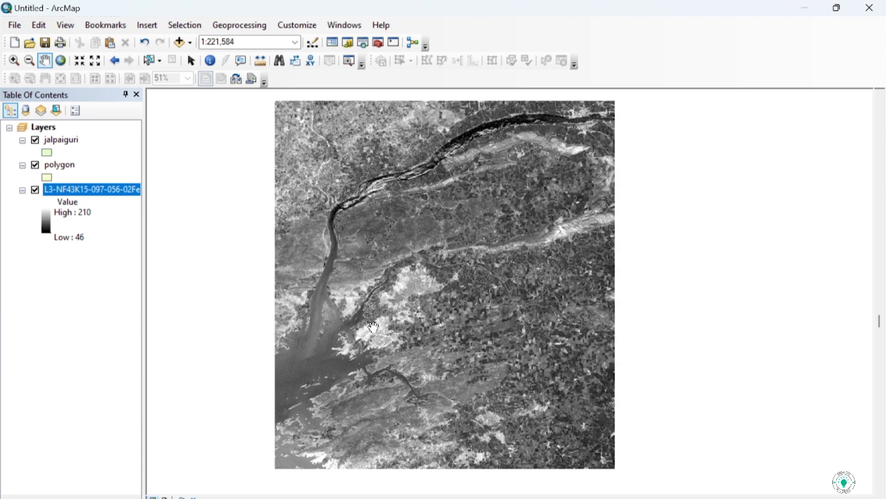
Step: Open the data export settings for the BAND2 raster, review the options, and close them without exporting
right_click(98, 193)
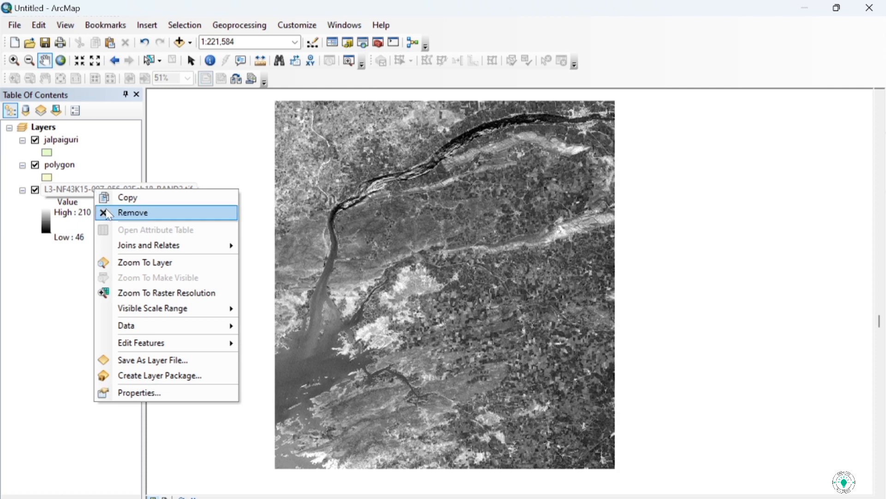
mouse_move(156, 316)
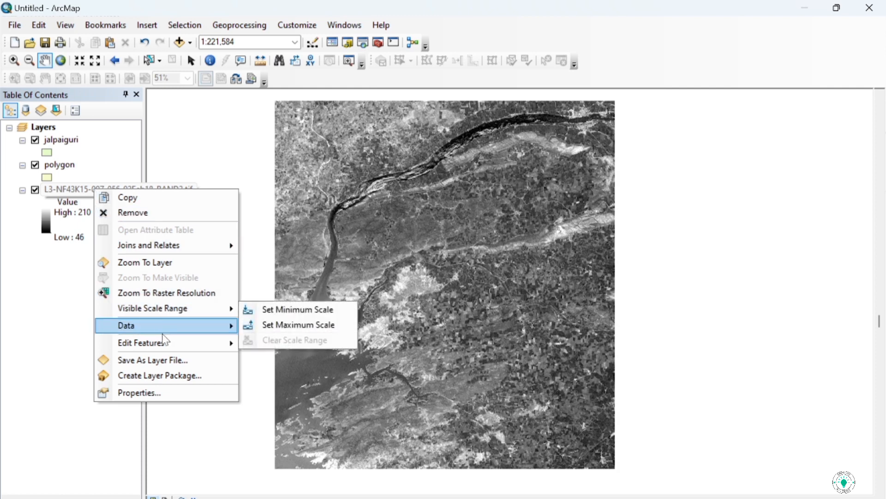
mouse_move(168, 342)
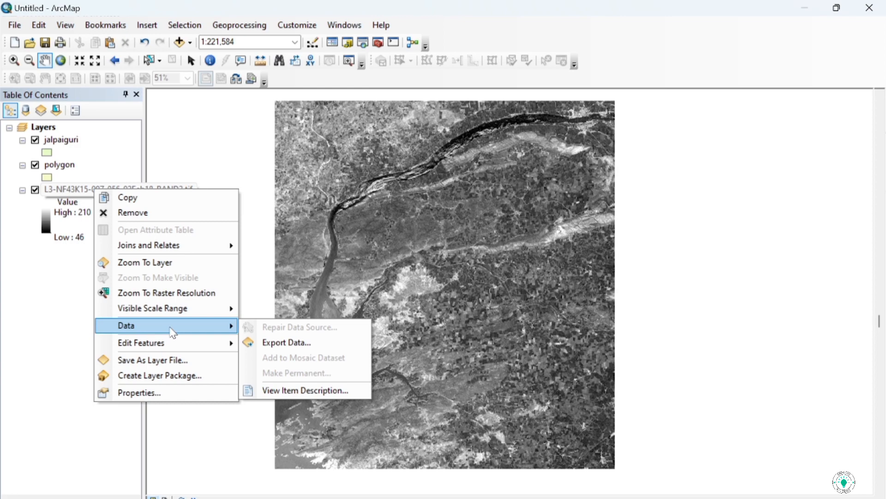
left_click(295, 343)
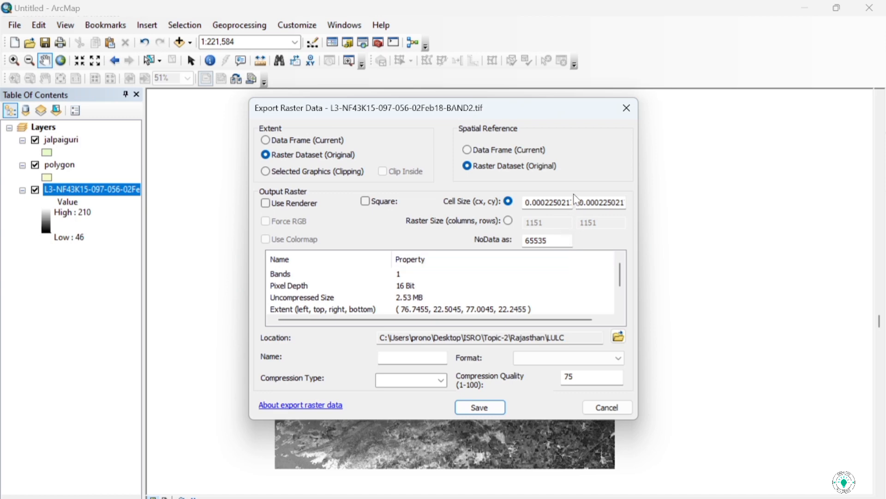
left_click(628, 115)
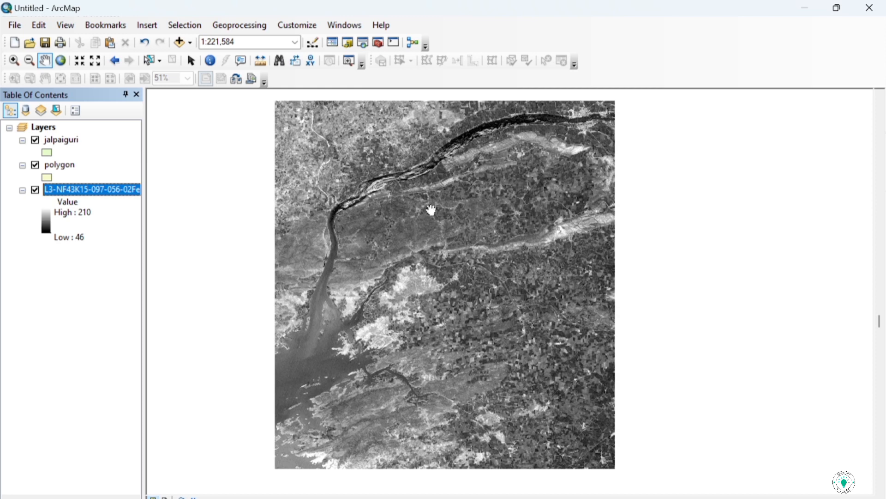
Step: Save the map document to the Desktop as A
left_click(45, 44)
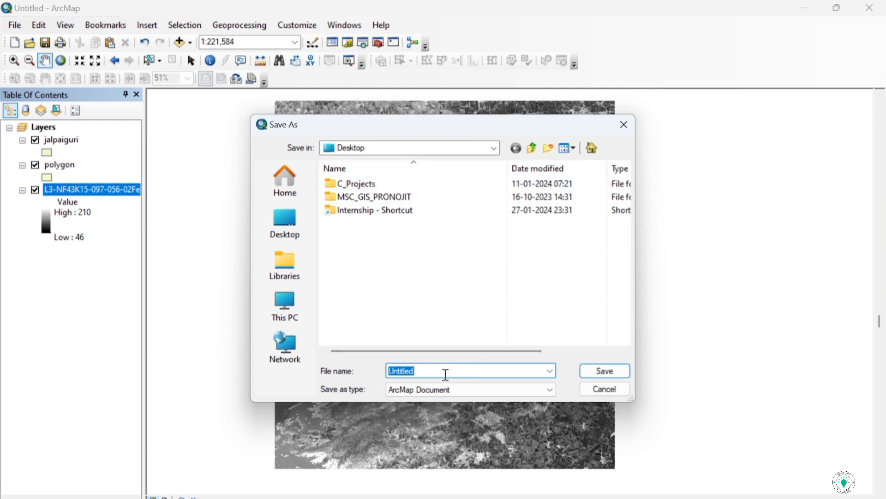
type("A")
left_click(597, 371)
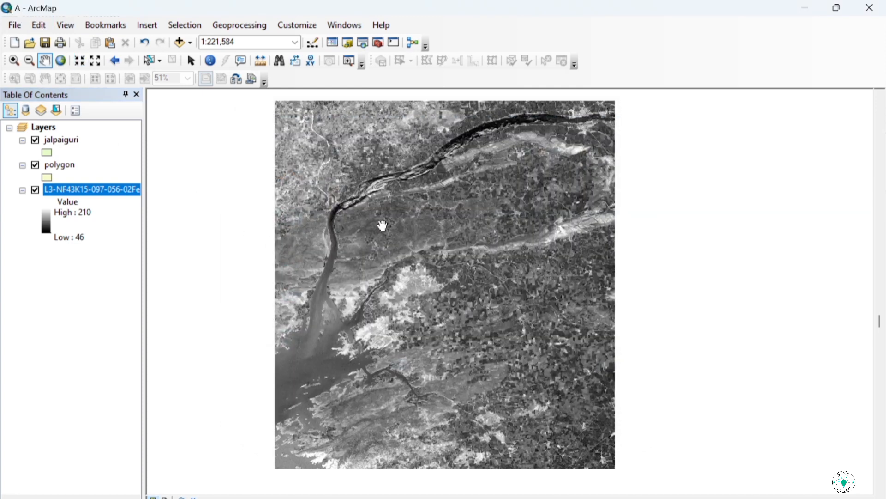
mouse_move(382, 224)
left_mouse_down()
mouse_move(368, 242)
mouse_move(374, 224)
left_mouse_up()
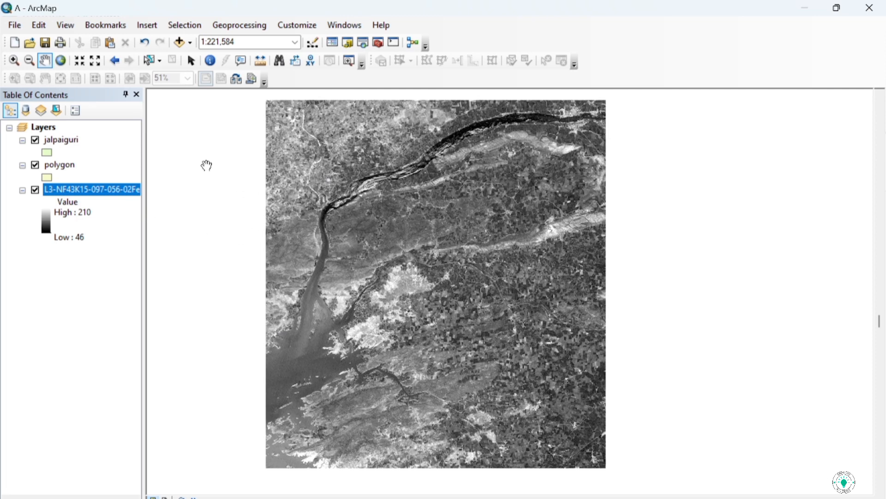
Step: Create a new document from the Blank Map template, discarding the unsaved changes to A
left_click(15, 43)
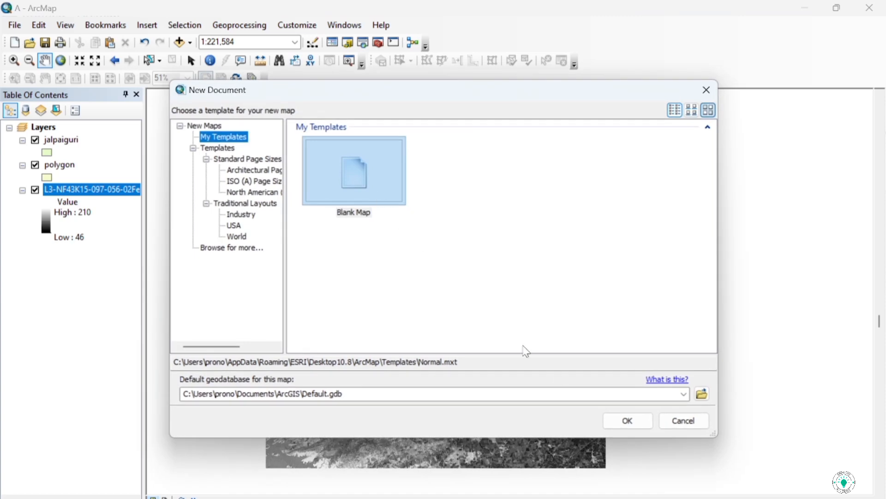
left_click(636, 422)
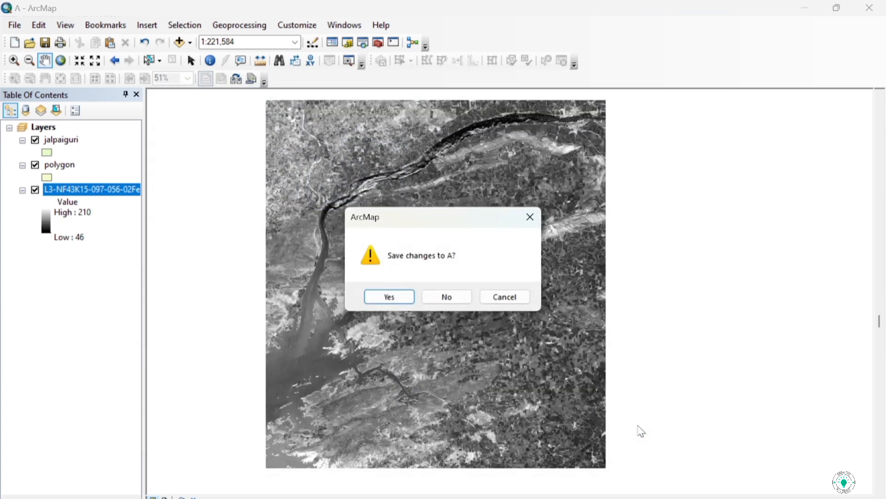
left_click(451, 298)
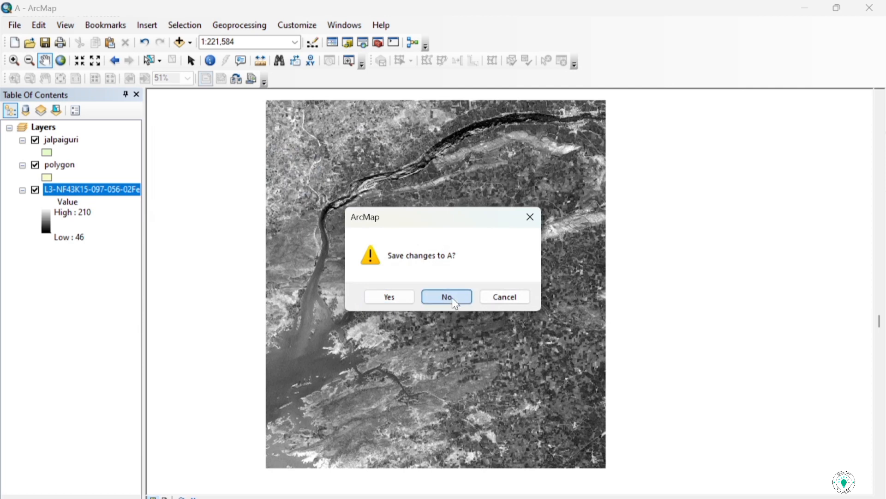